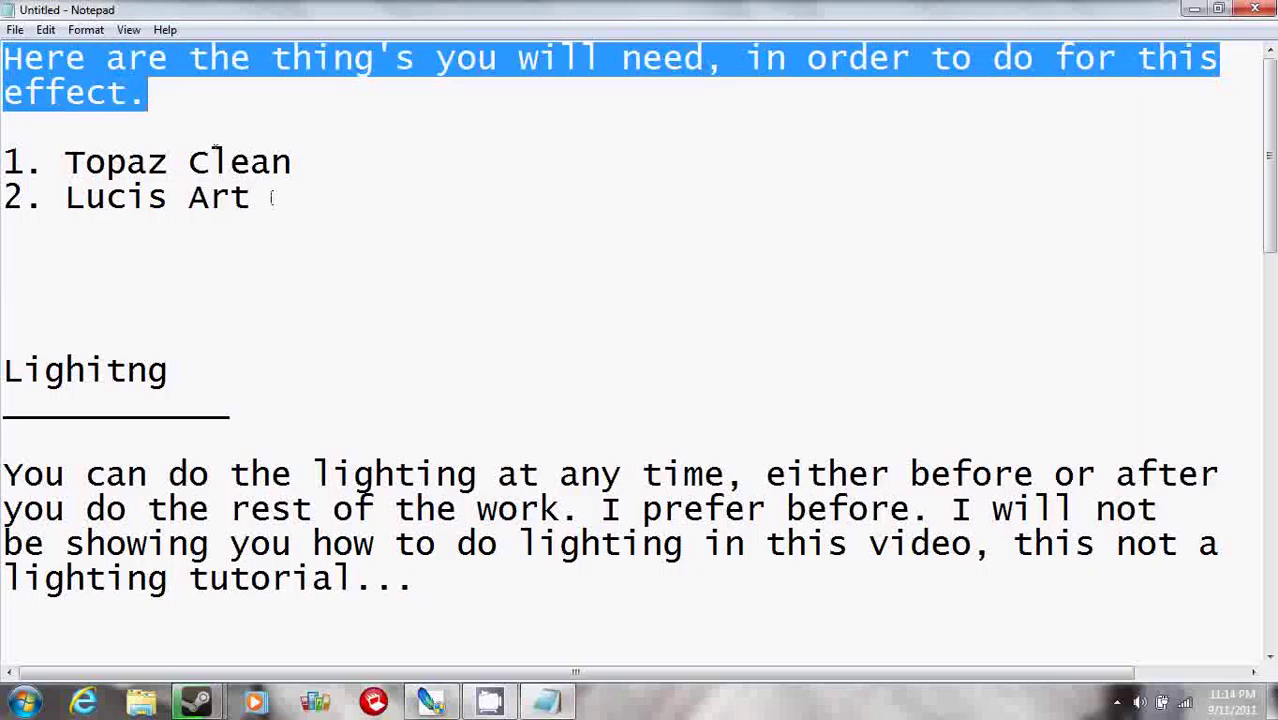
# Read the required-plugins list and the lighting paragraph in the Notepad tutorial notes
pyautogui.moveTo(252, 197); pyautogui.dragTo(4, 160)
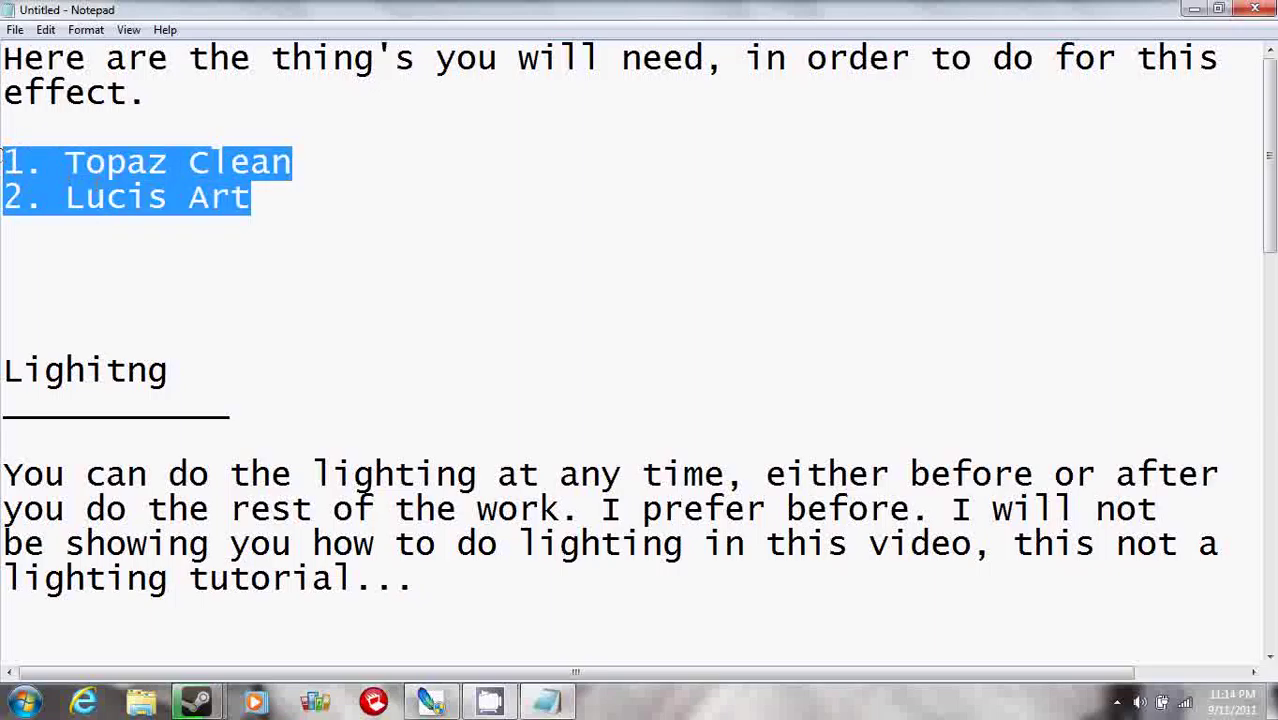
pyautogui.click(253, 205)
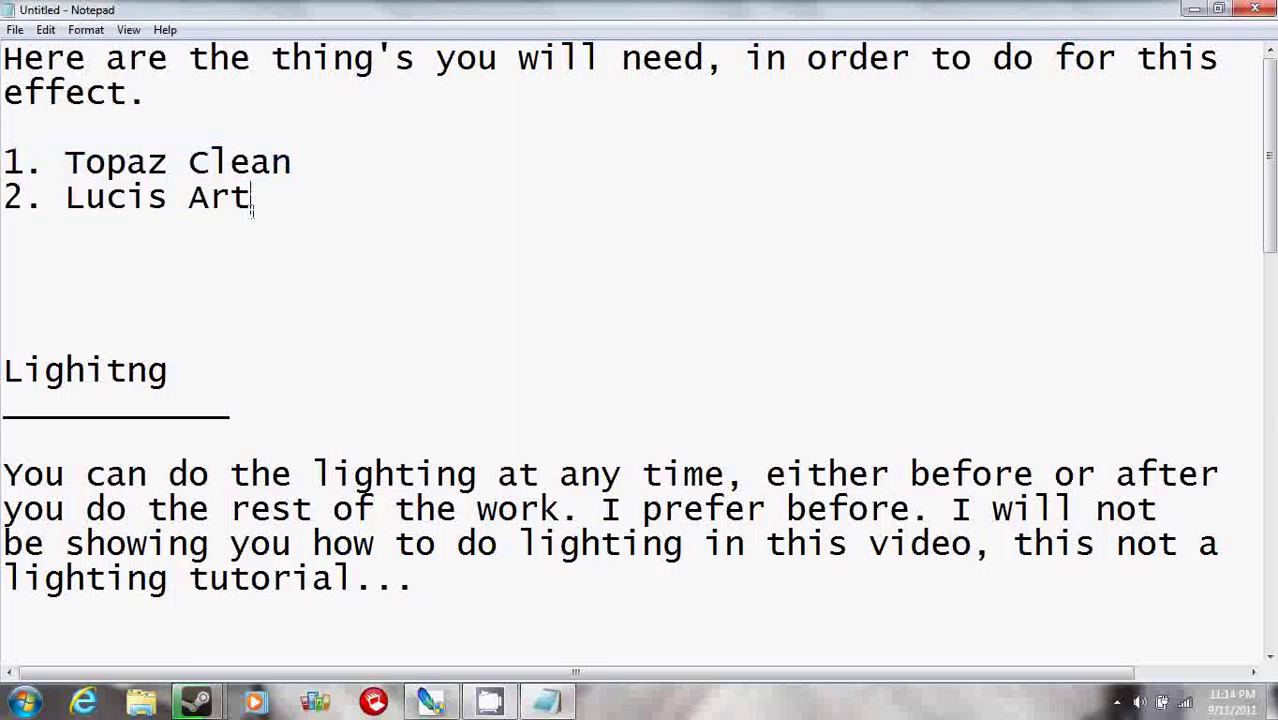
pyautogui.moveTo(4, 370); pyautogui.dragTo(168, 371)
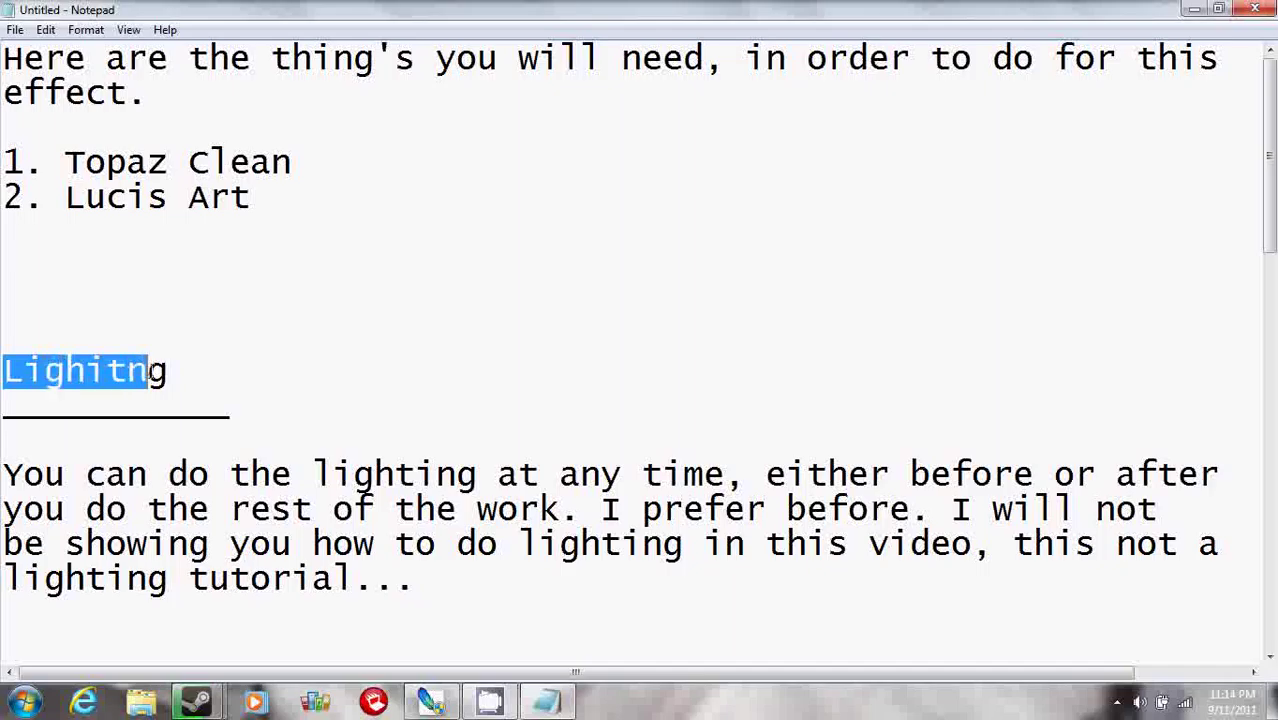
pyautogui.moveTo(3, 472)
pyautogui.mouseDown()
pyautogui.moveTo(155, 476)
pyautogui.moveTo(460, 515)
pyautogui.moveTo(482, 588)
pyautogui.mouseUp()
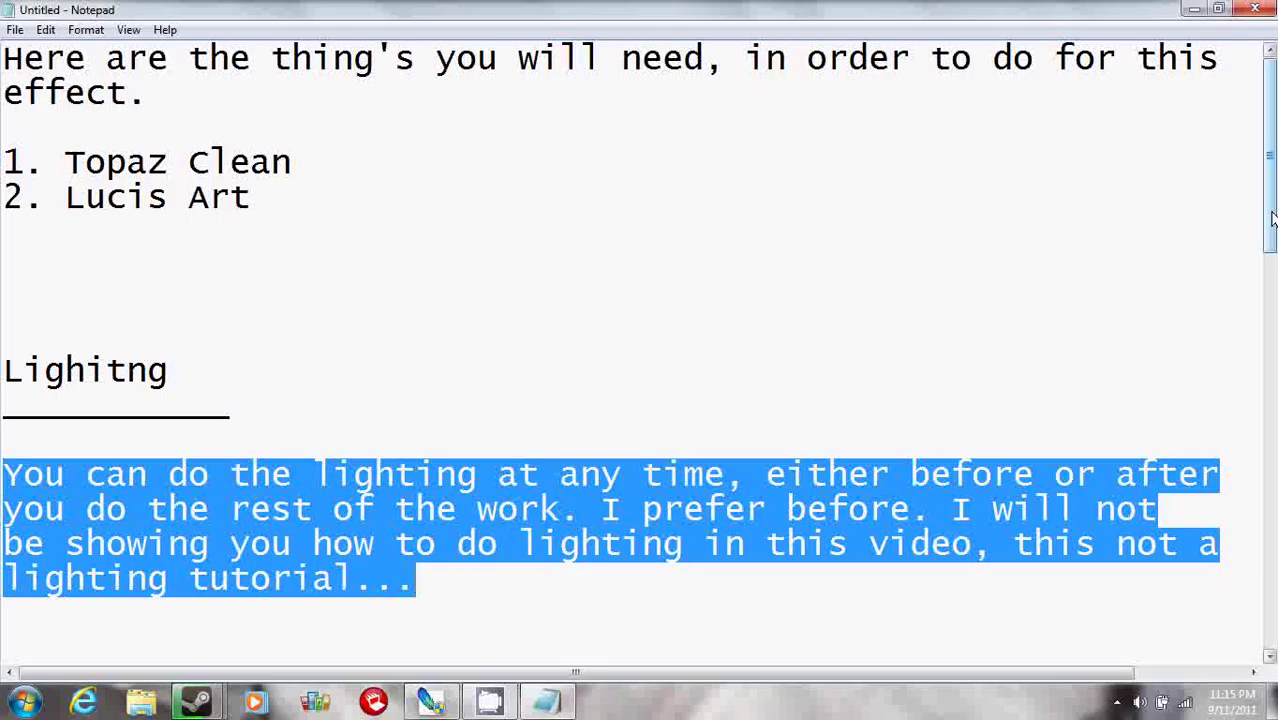
pyautogui.moveTo(1270, 220); pyautogui.dragTo(1270, 320)
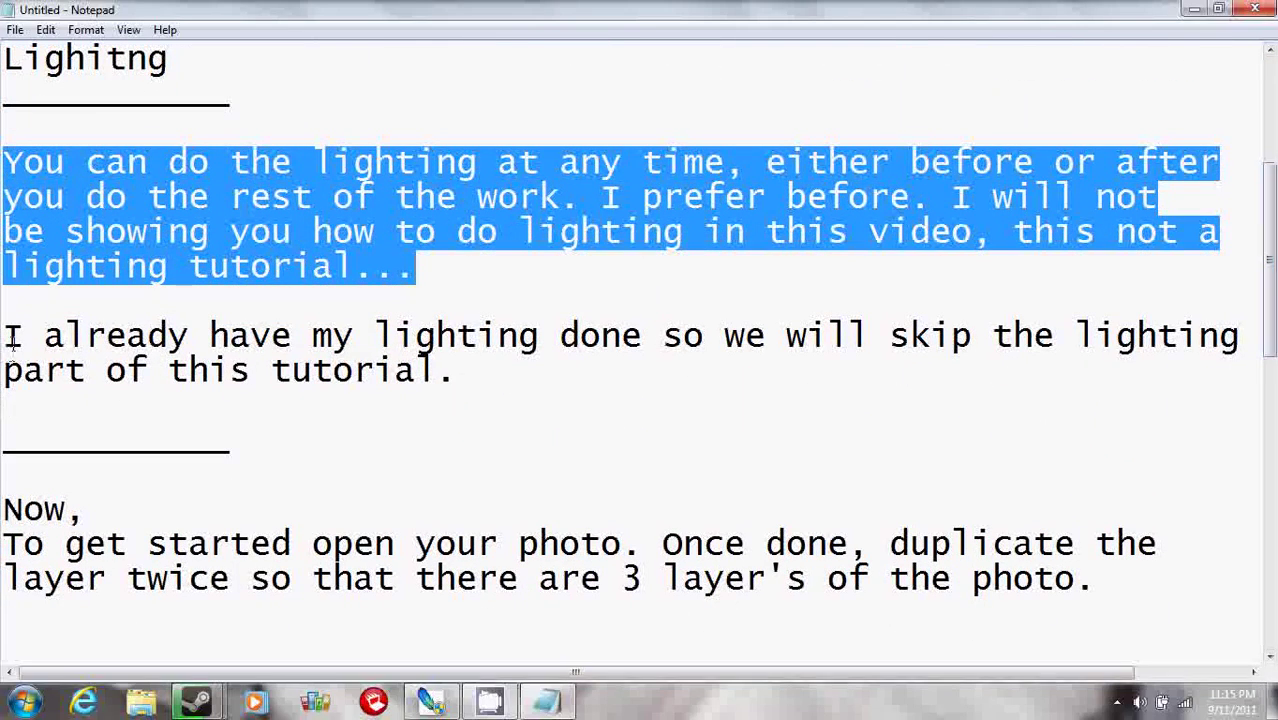
# Read the note on skipping lighting and the getting-started instructions, then return to Photoshop
pyautogui.moveTo(10, 336)
pyautogui.mouseDown()
pyautogui.moveTo(277, 371)
pyautogui.moveTo(496, 371)
pyautogui.mouseUp()
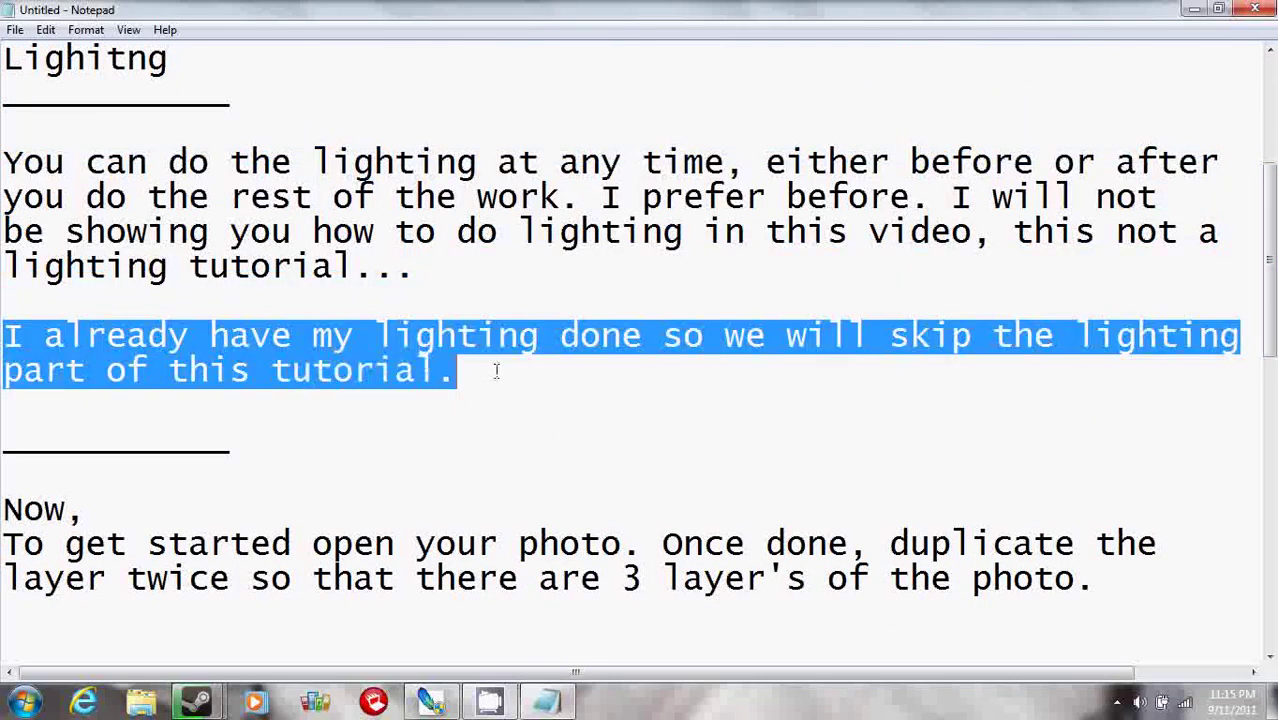
pyautogui.moveTo(6, 510)
pyautogui.mouseDown()
pyautogui.moveTo(160, 545)
pyautogui.moveTo(645, 545)
pyautogui.moveTo(888, 577)
pyautogui.moveTo(1092, 580)
pyautogui.mouseUp()
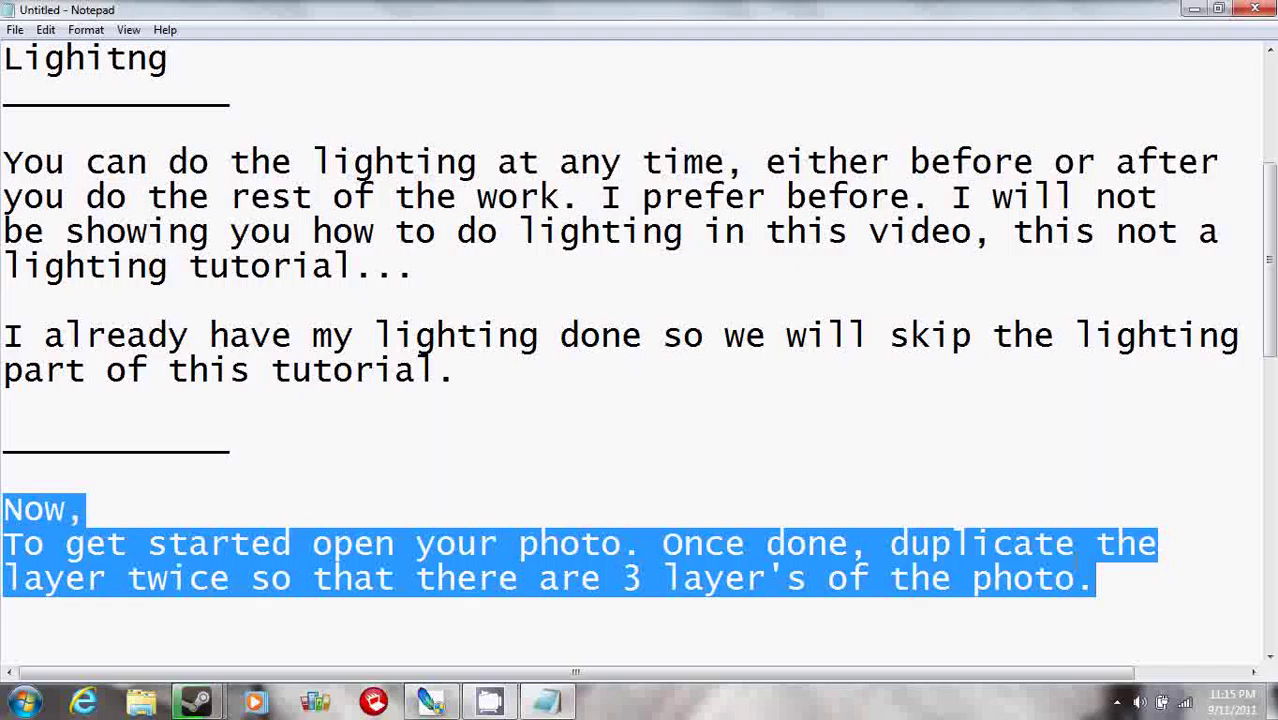
pyautogui.click(1108, 571)
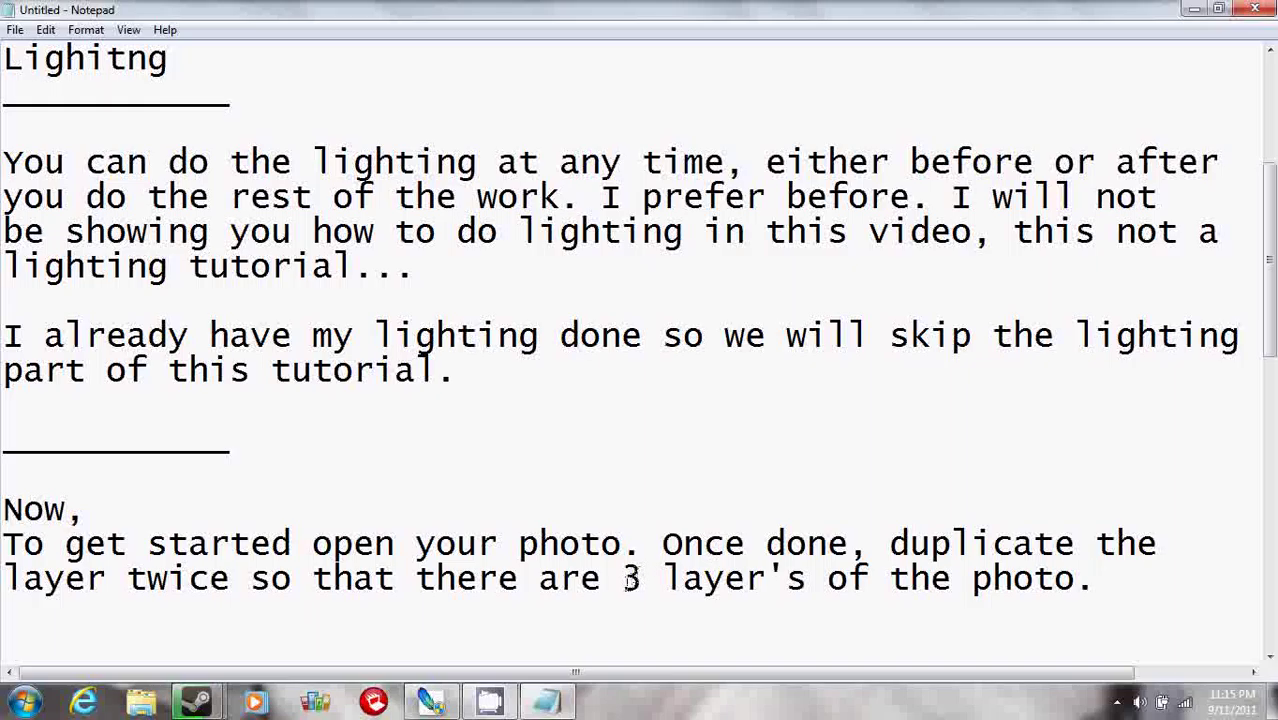
pyautogui.click(446, 694)
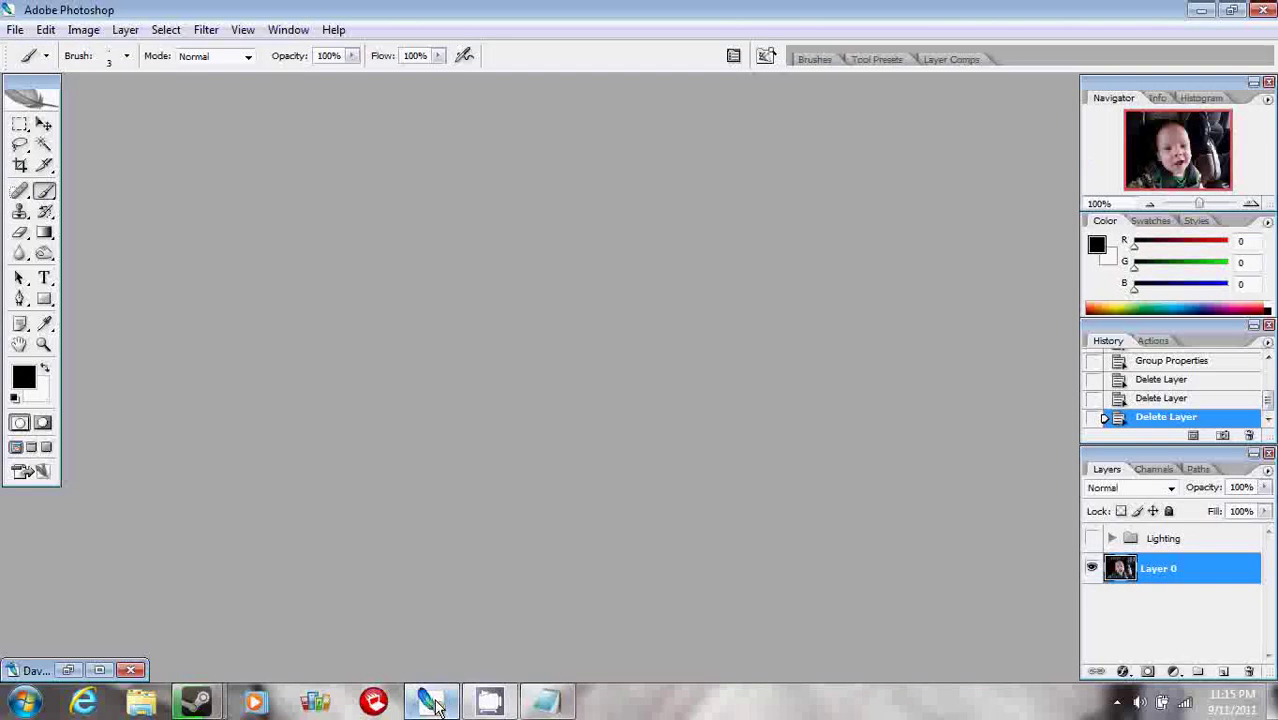
# Duplicate Layer 0, then Layer 0 copy, creating Layer 0 copy and Layer 0 copy 2
pyautogui.click(65, 670)
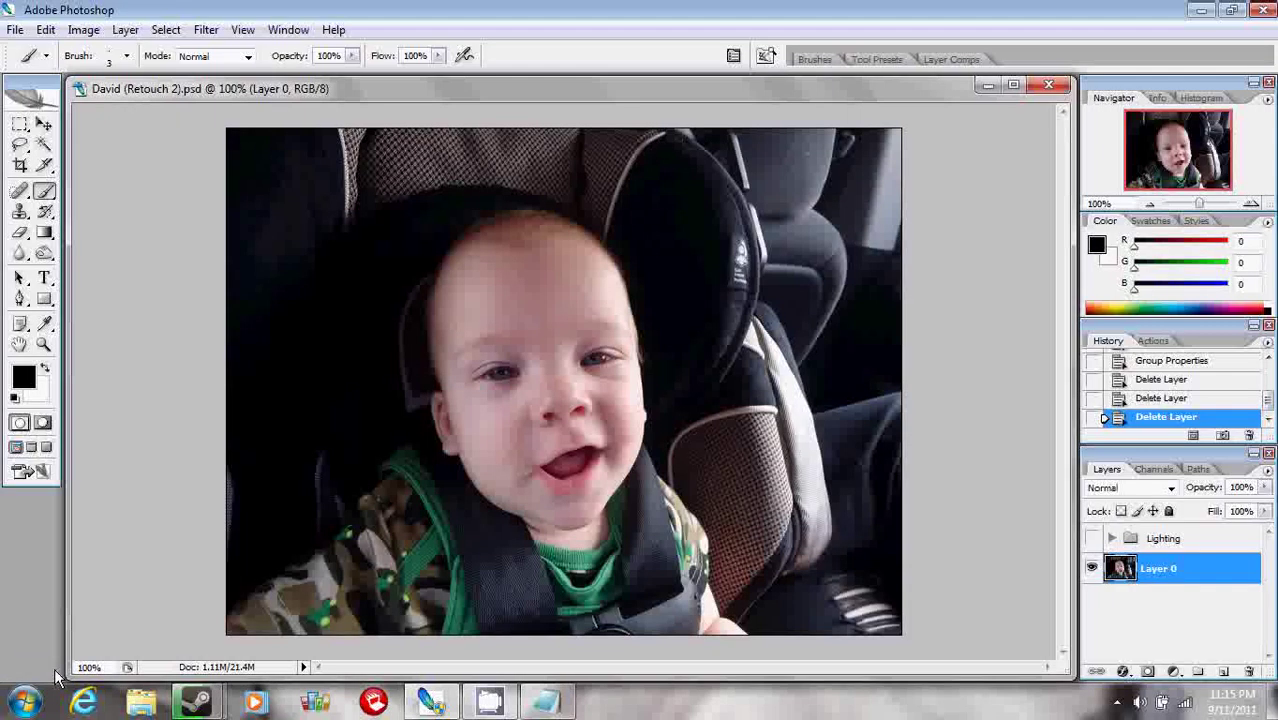
pyautogui.rightClick(1220, 575)
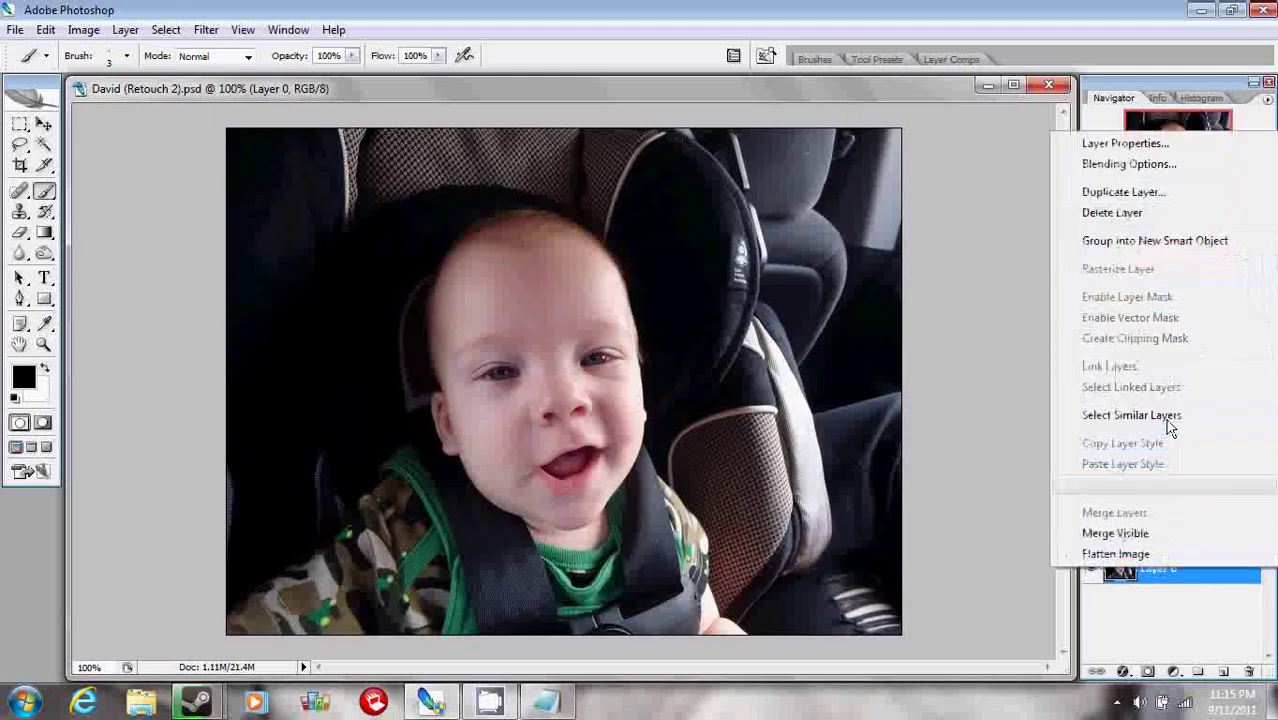
pyautogui.click(1098, 195)
pyautogui.click(790, 212)
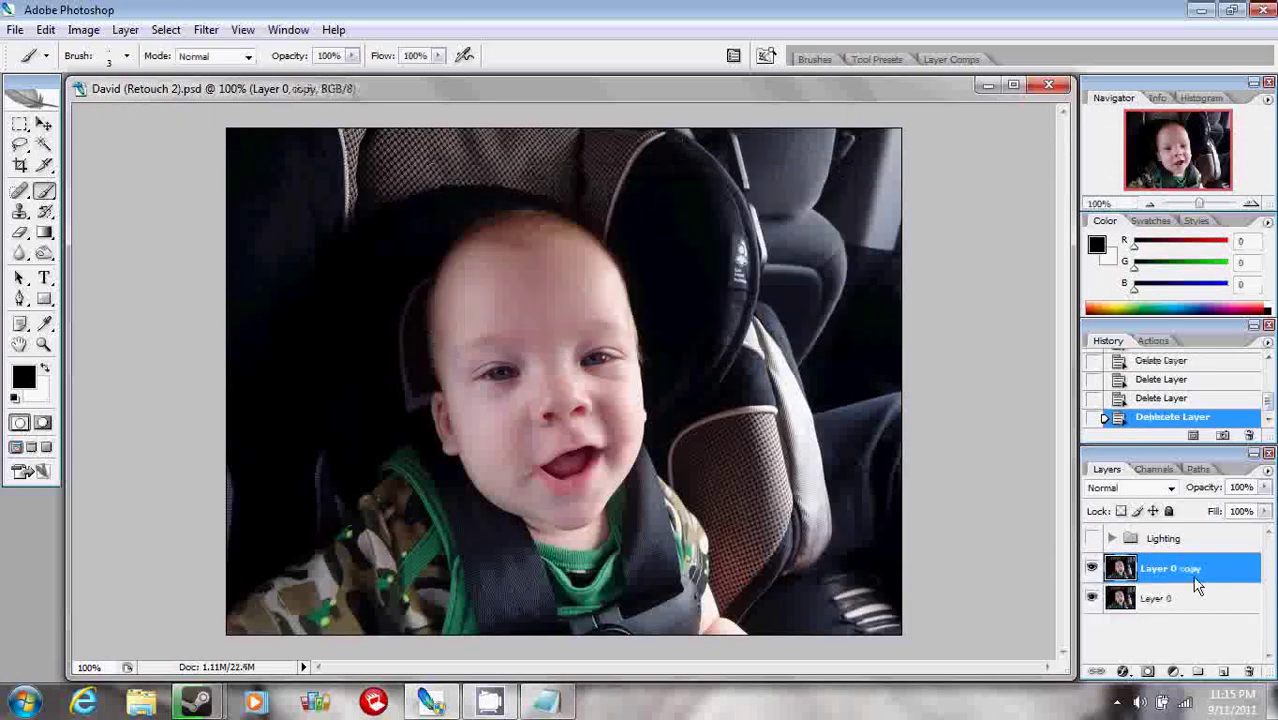
pyautogui.rightClick(1180, 566)
pyautogui.click(1122, 198)
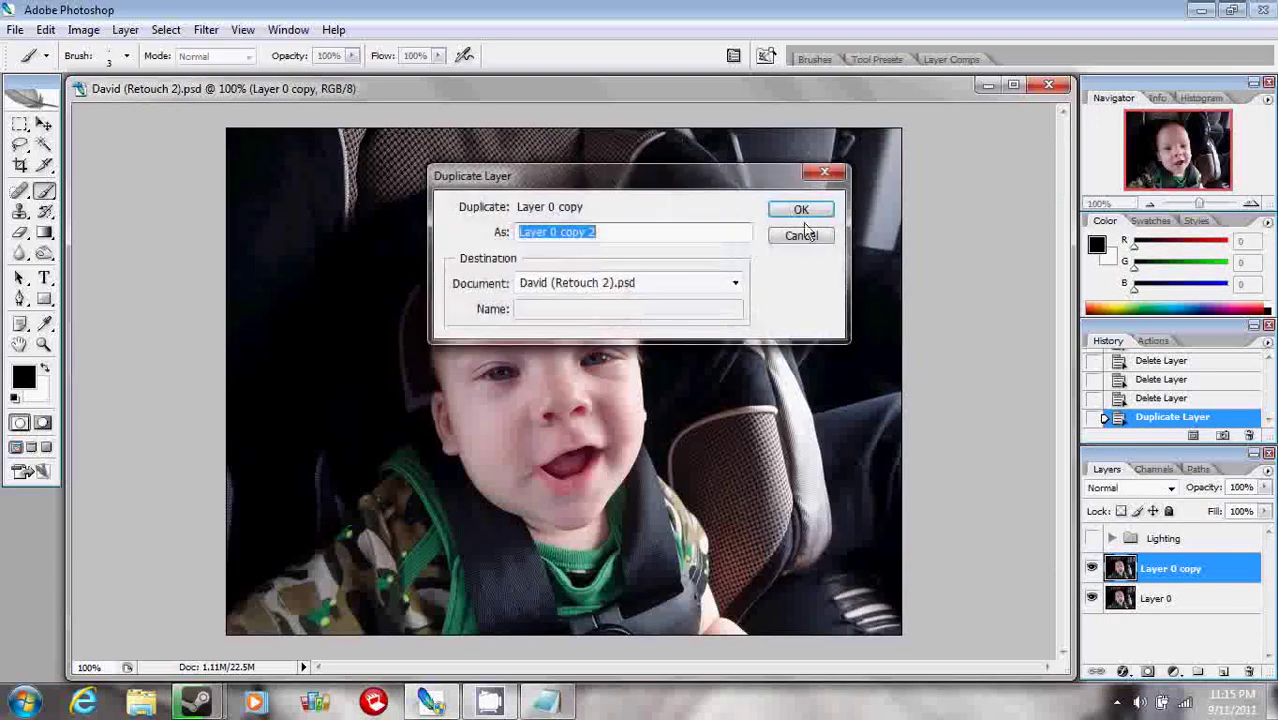
pyautogui.click(810, 212)
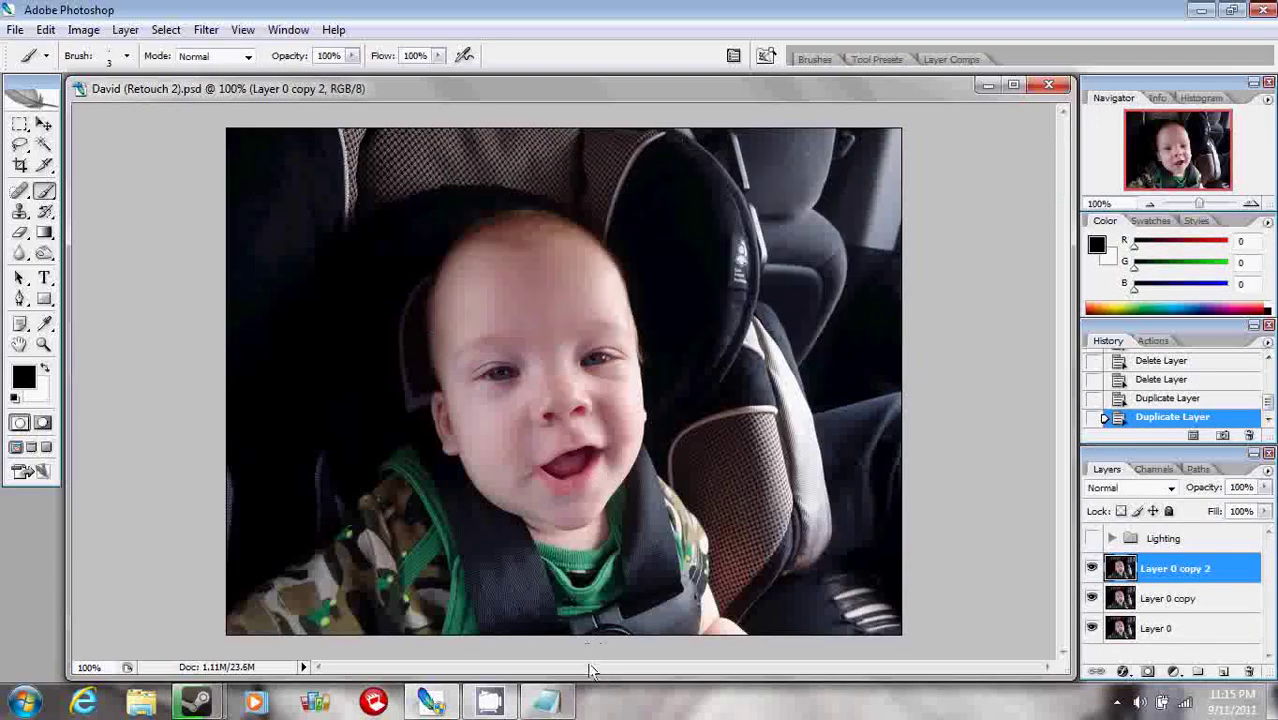
pyautogui.click(558, 700)
# Scroll to and read the LucisArt paragraph in the notes, then return to Photoshop
pyautogui.moveTo(1268, 250); pyautogui.dragTo(1268, 312)
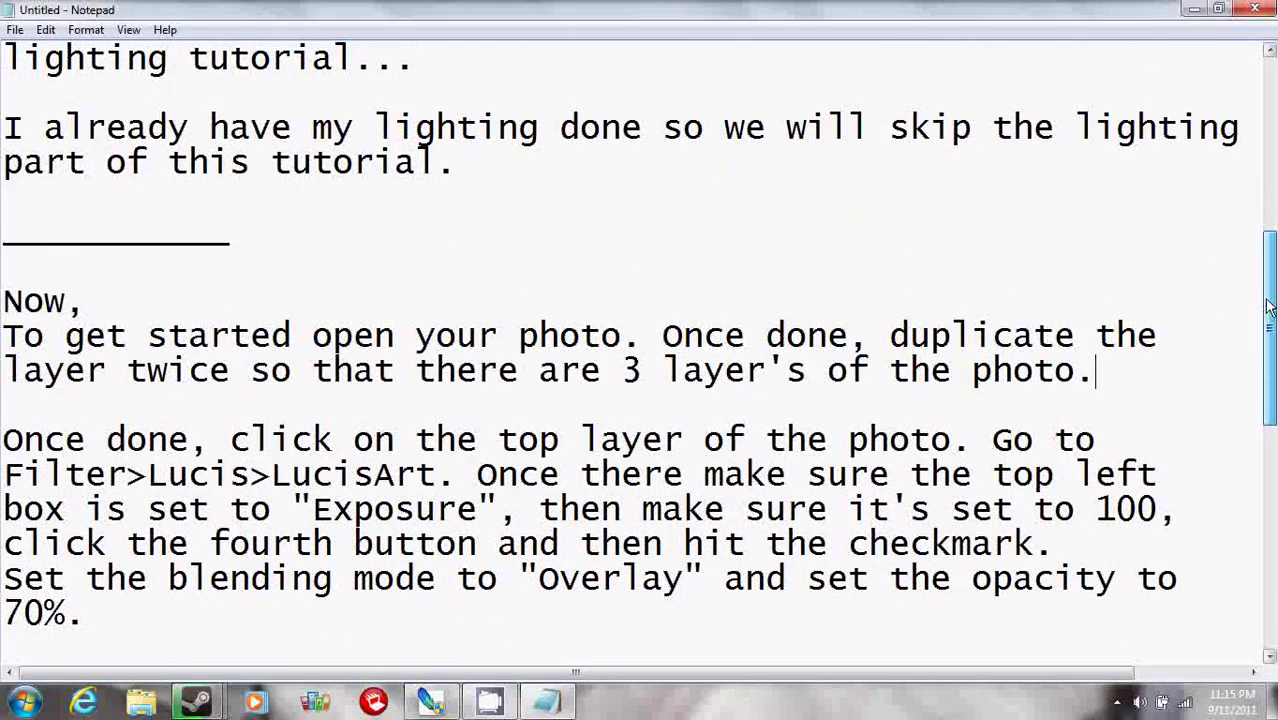
pyautogui.moveTo(4, 440); pyautogui.dragTo(798, 430)
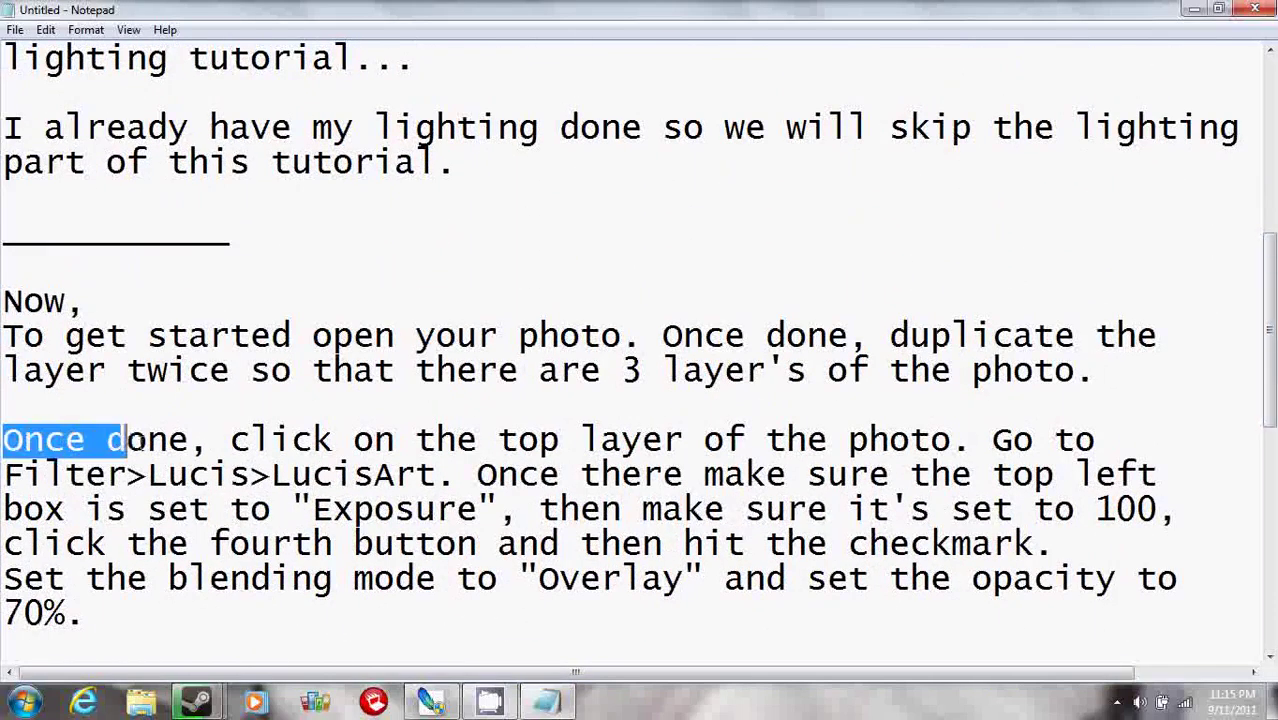
pyautogui.moveTo(798, 430)
pyautogui.mouseDown()
pyautogui.moveTo(950, 438)
pyautogui.moveTo(1020, 545)
pyautogui.moveTo(1186, 606)
pyautogui.mouseUp()
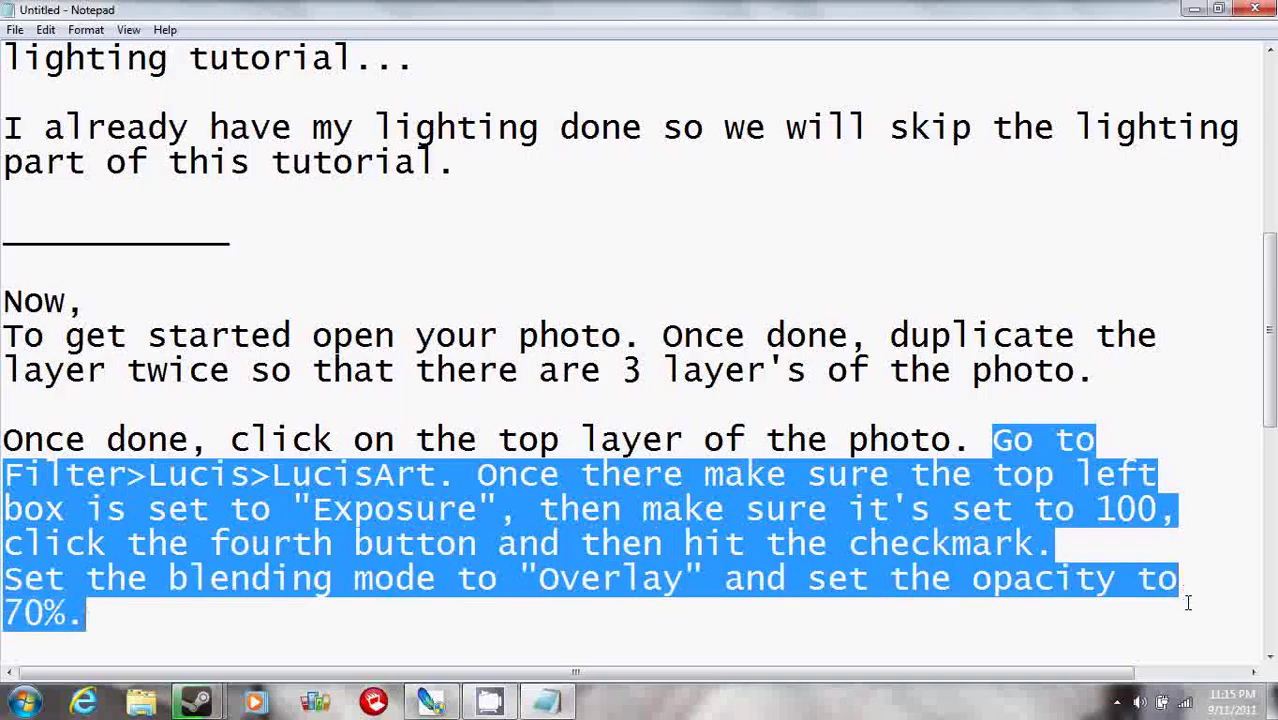
pyautogui.click(787, 630)
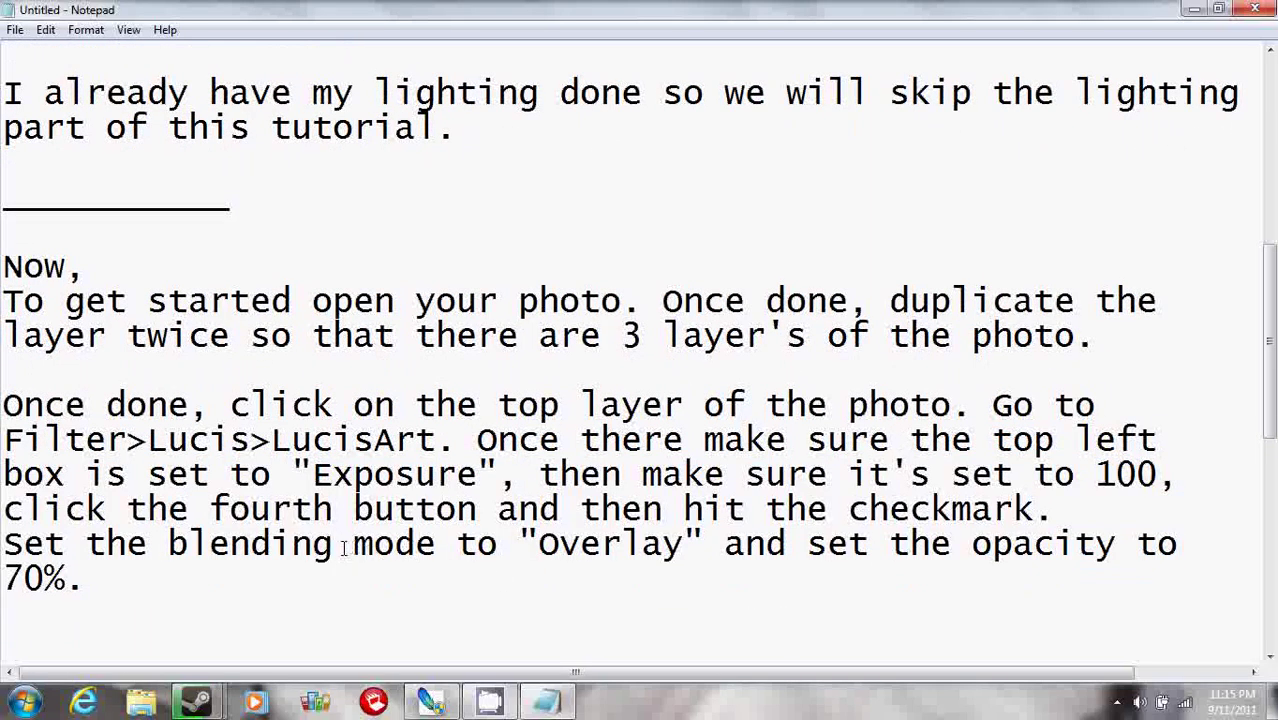
pyautogui.click(438, 703)
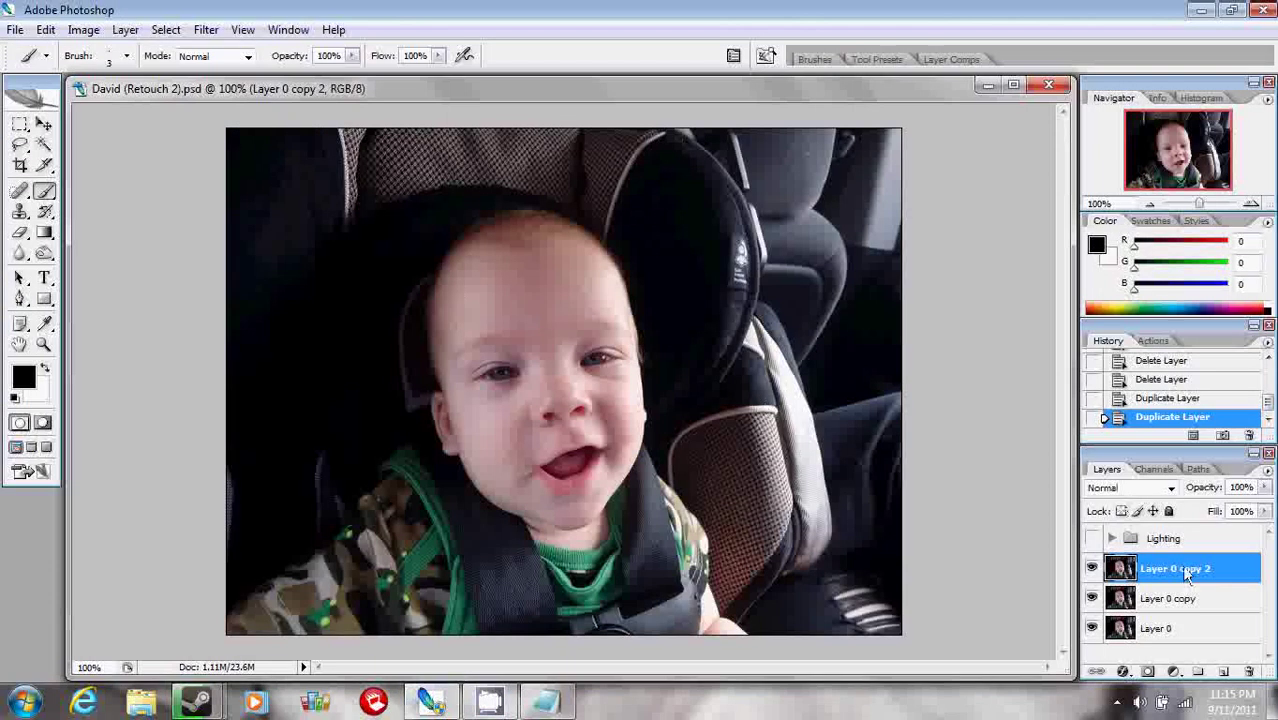
# Apply LucisArt in Exposure mode at 100 to Layer 0 copy 2
pyautogui.click(204, 31)
pyautogui.moveTo(219, 447)
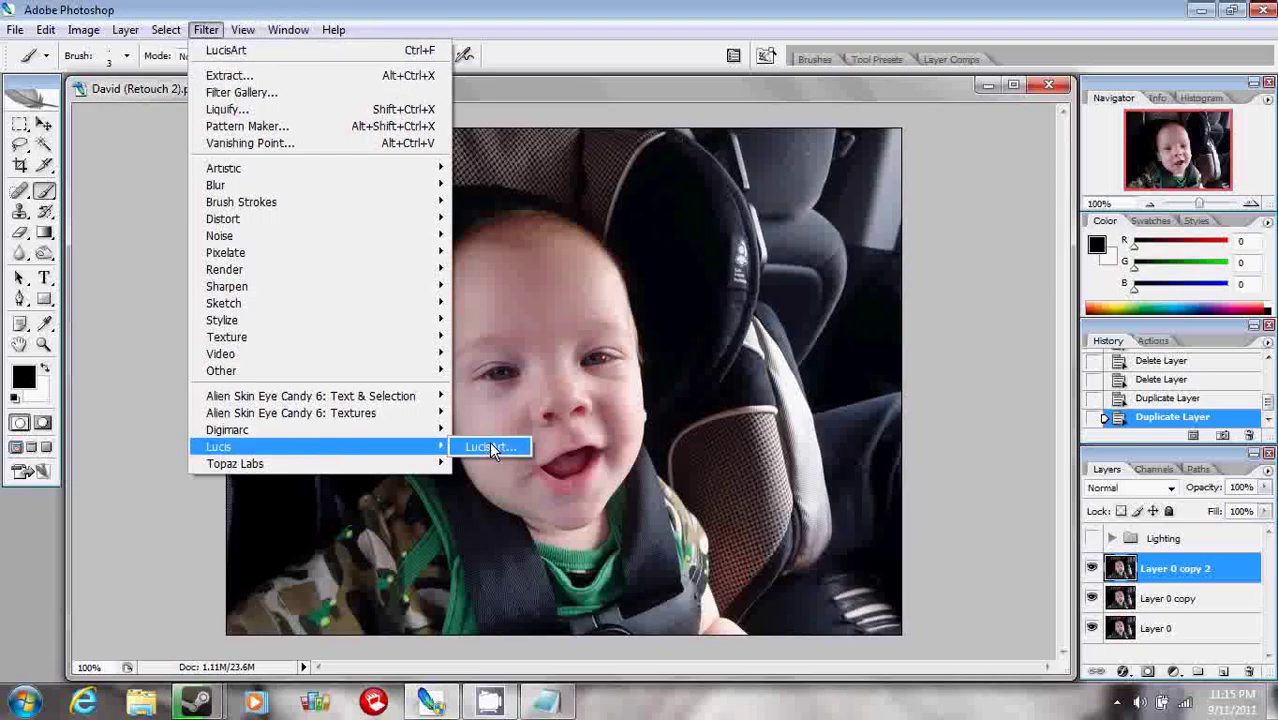
pyautogui.click(489, 448)
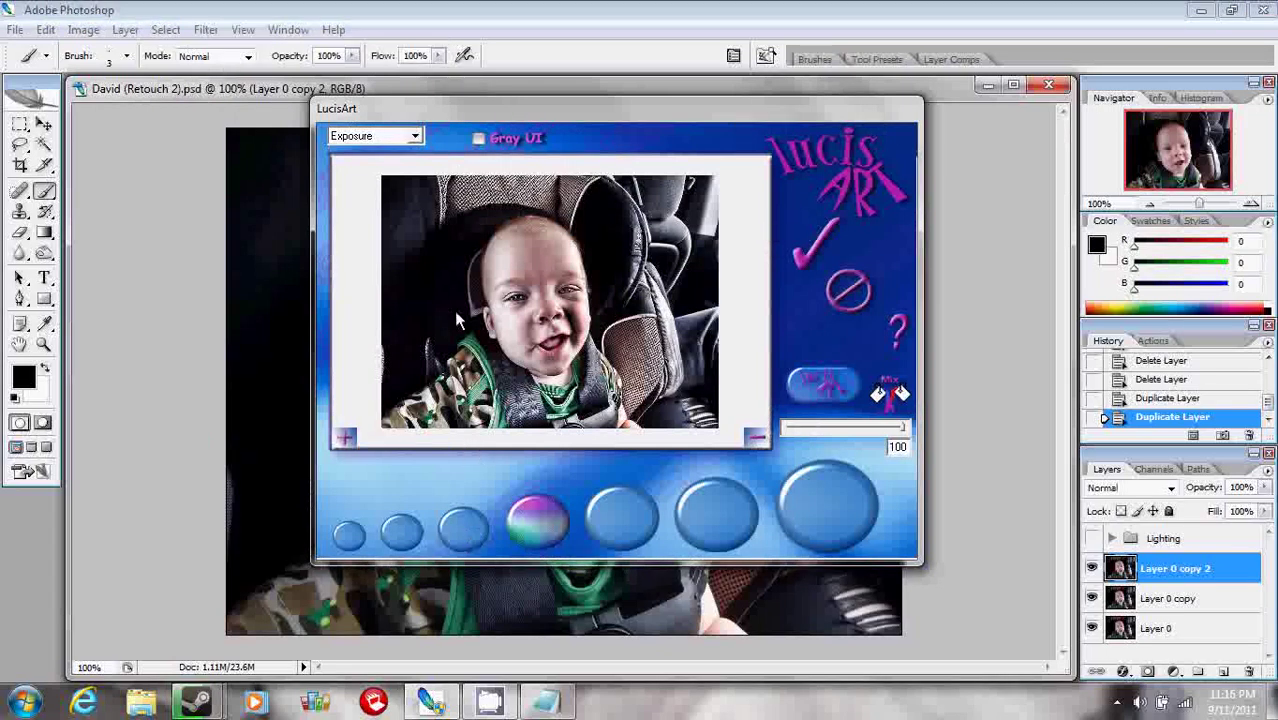
pyautogui.click(416, 136)
pyautogui.click(415, 135)
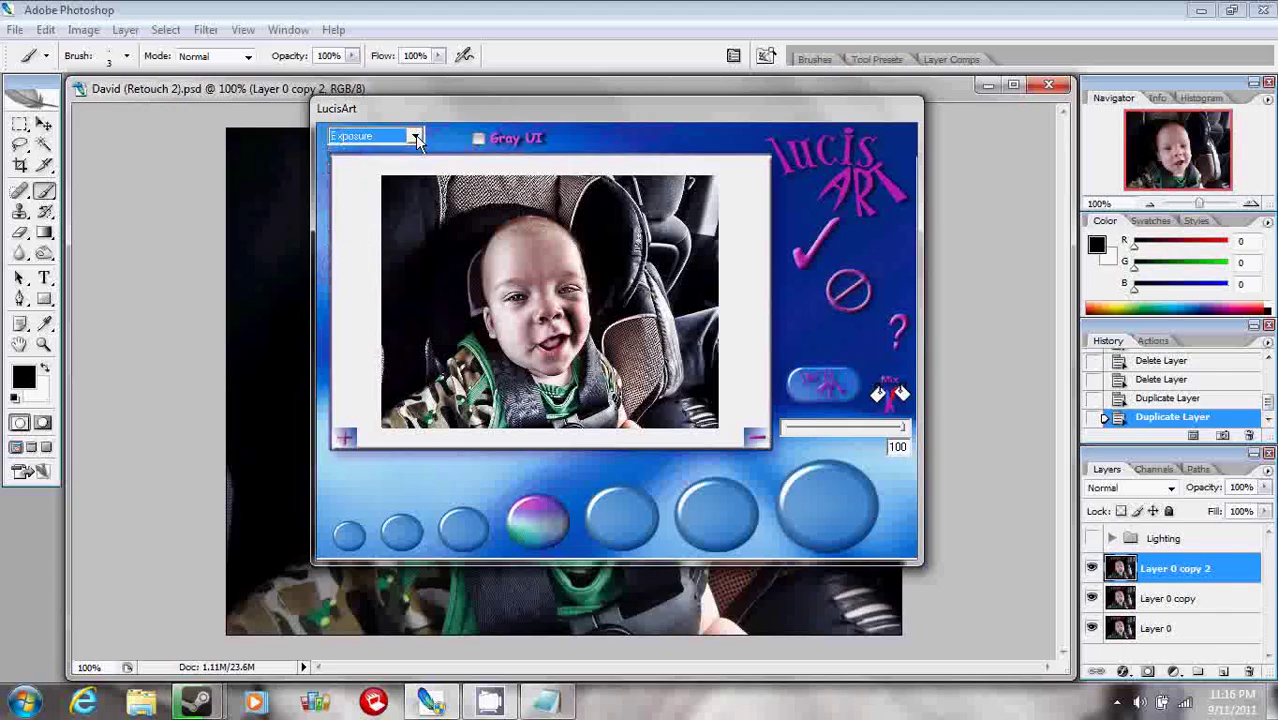
pyautogui.click(540, 526)
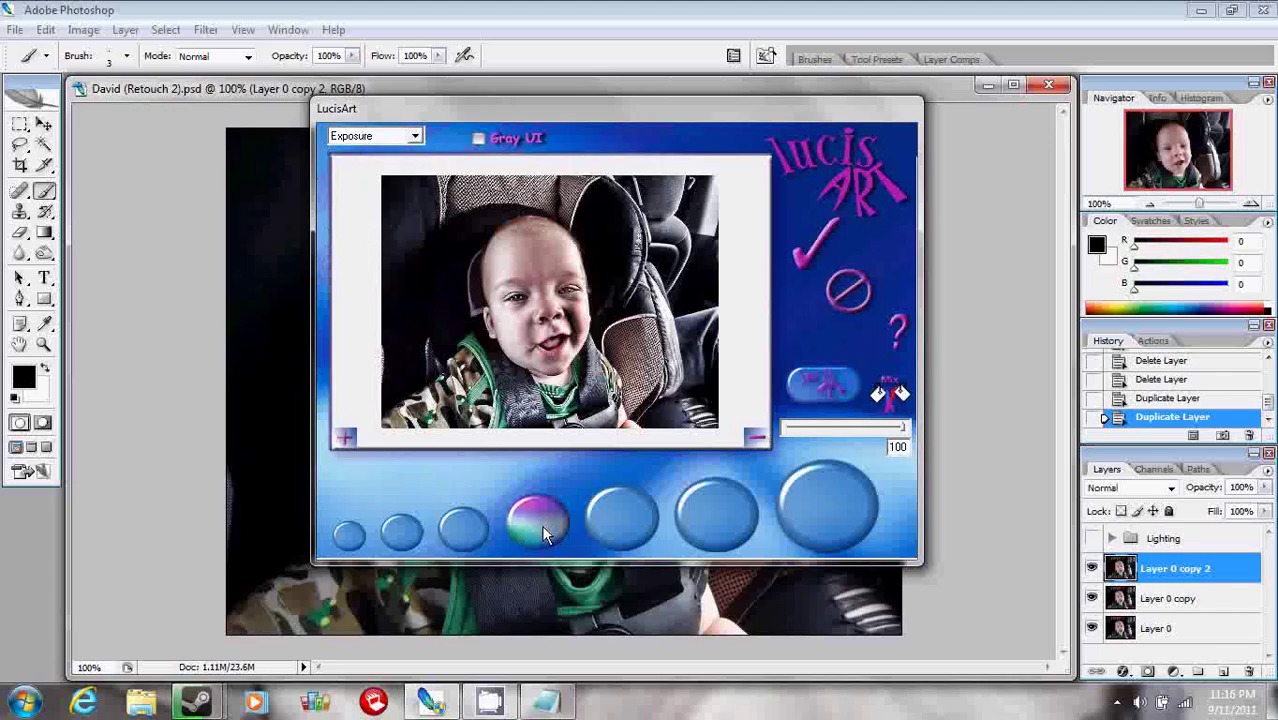
pyautogui.click(810, 245)
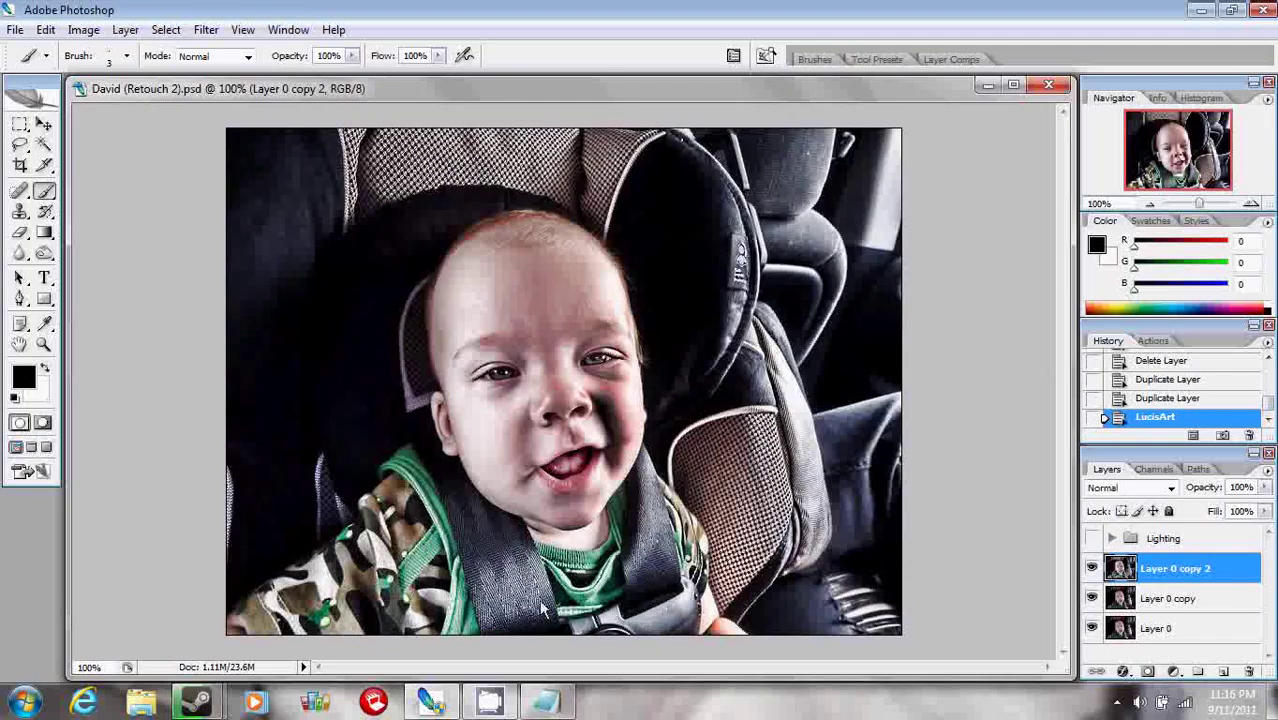
pyautogui.click(535, 705)
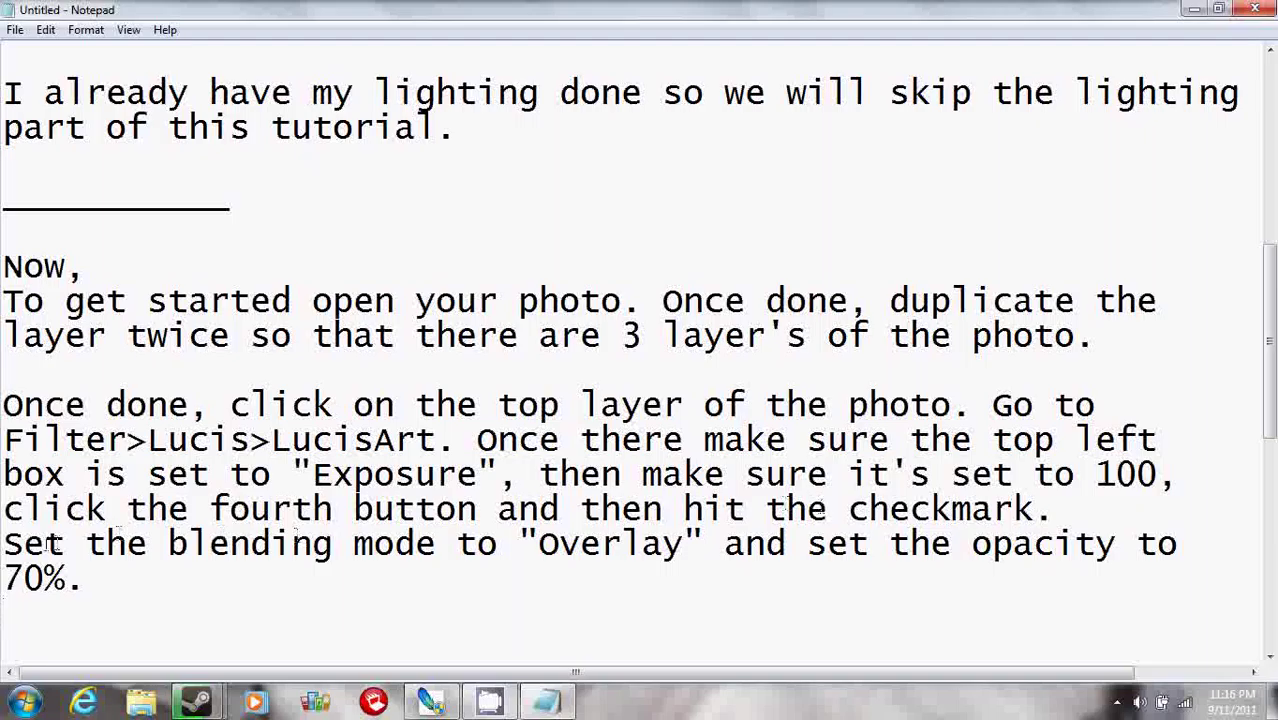
# Read the note on Overlay blending at 70% opacity, then return to Photoshop
pyautogui.moveTo(5, 545); pyautogui.dragTo(604, 574)
pyautogui.click(605, 585)
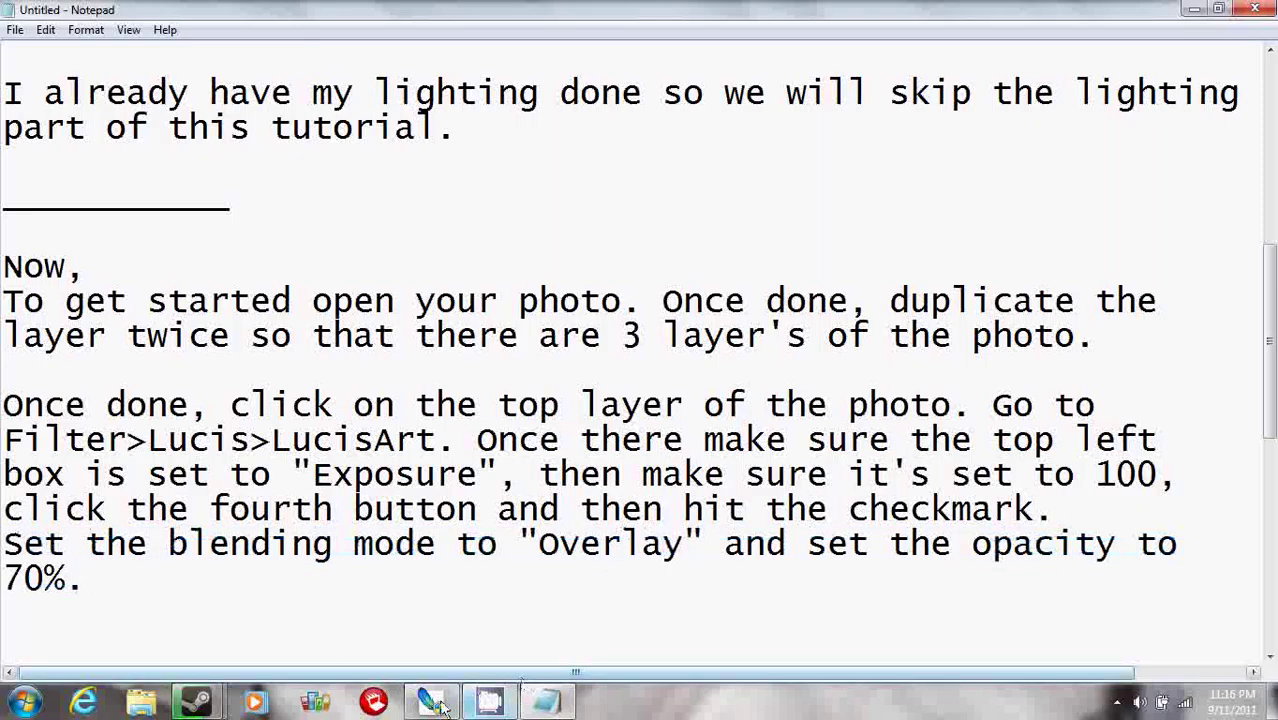
pyautogui.click(431, 700)
# Set Layer 0 copy 2 to Overlay blend mode with 75% opacity
pyautogui.click(1170, 487)
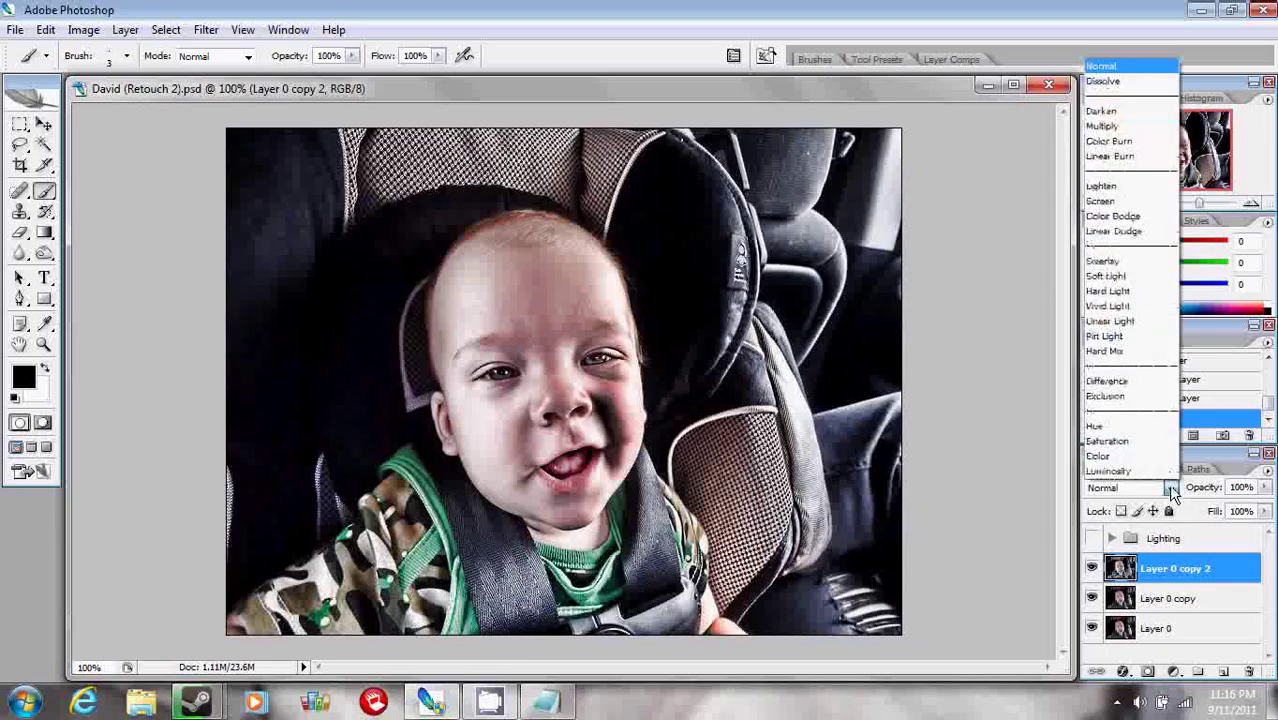
pyautogui.click(1104, 263)
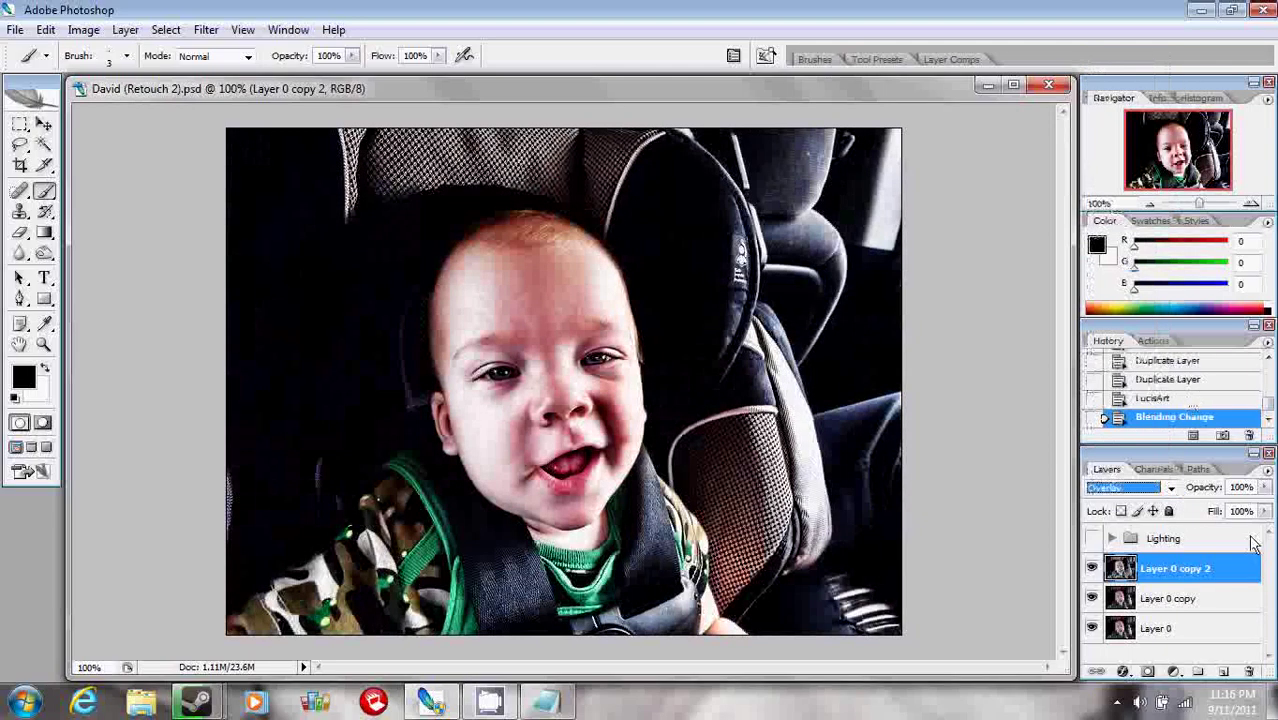
pyautogui.click(1242, 489)
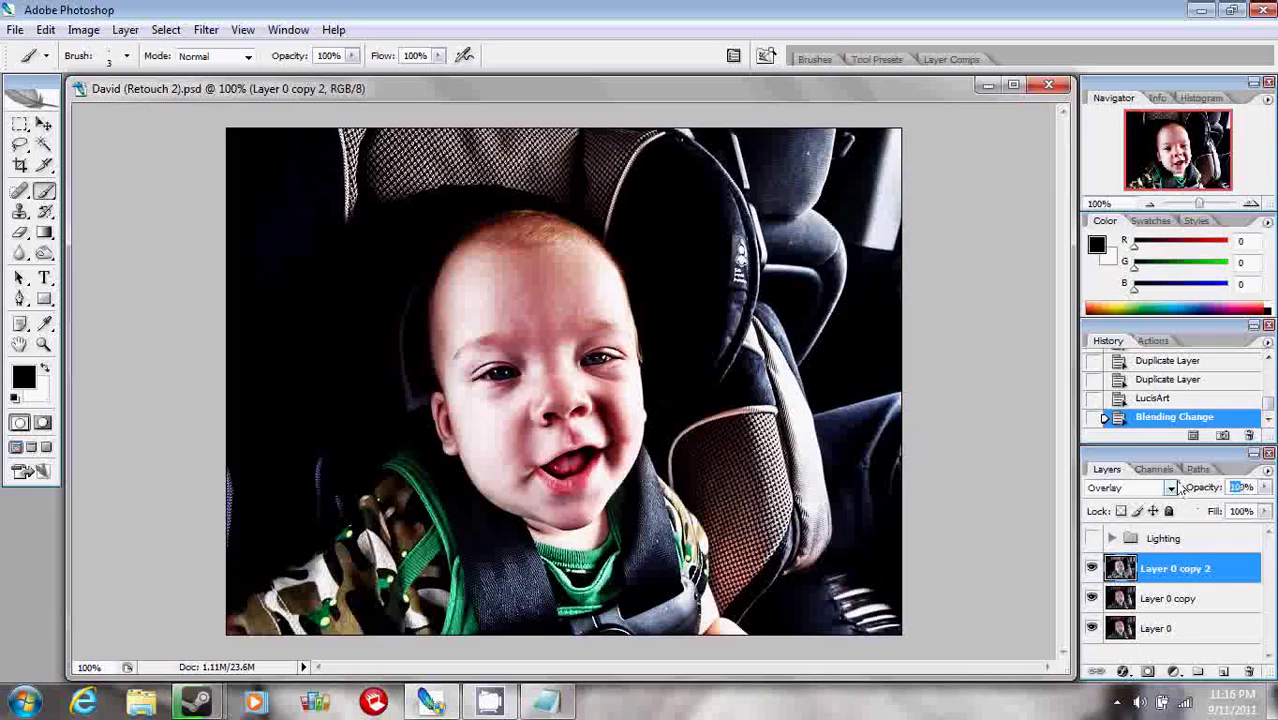
pyautogui.write('75')
pyautogui.press('Return')
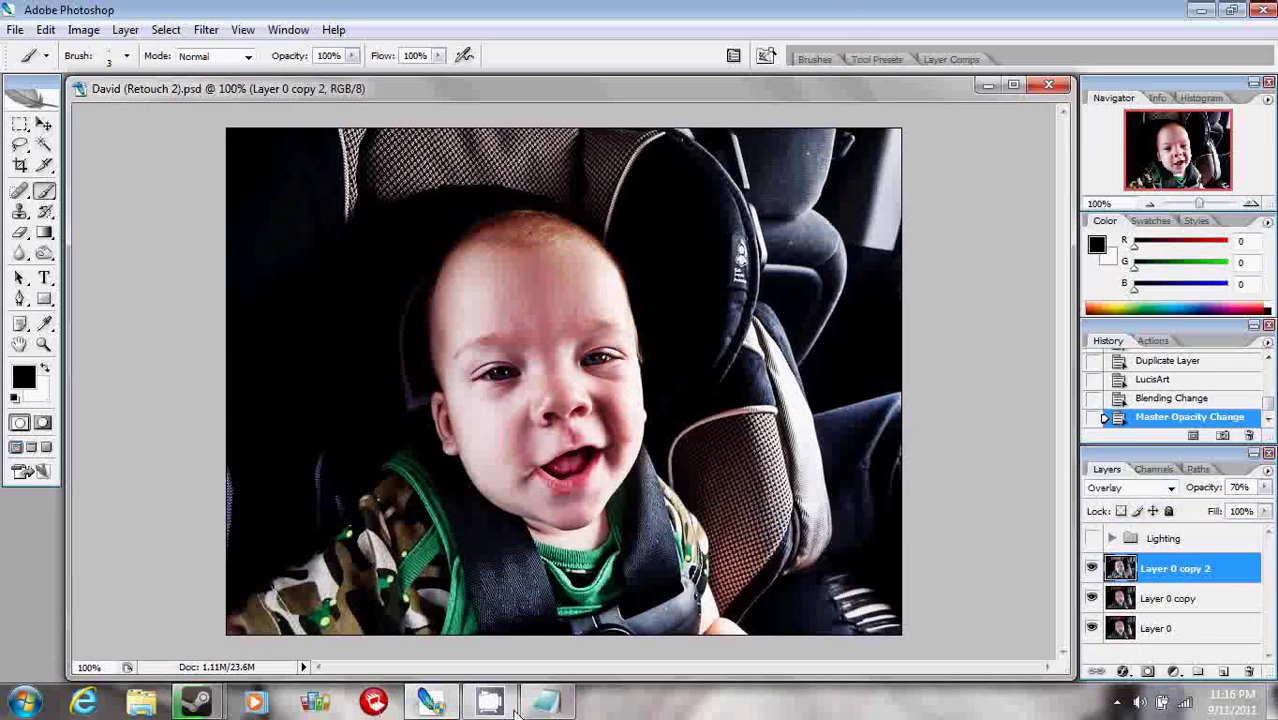
pyautogui.click(546, 700)
# Read the Topaz Clean instructions, then hide Layer 0 copy 2 in Photoshop
pyautogui.moveTo(1268, 310); pyautogui.dragTo(1271, 433)
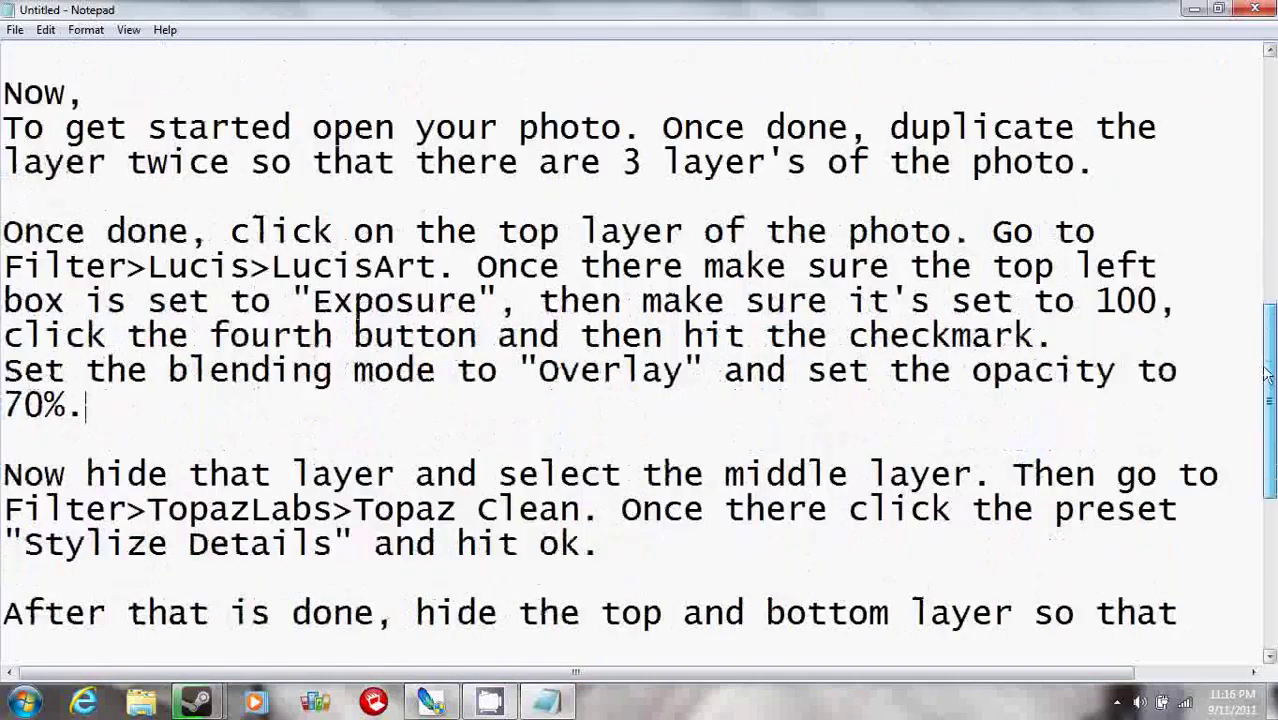
pyautogui.moveTo(3, 266)
pyautogui.mouseDown()
pyautogui.moveTo(572, 268)
pyautogui.moveTo(990, 336)
pyautogui.mouseUp()
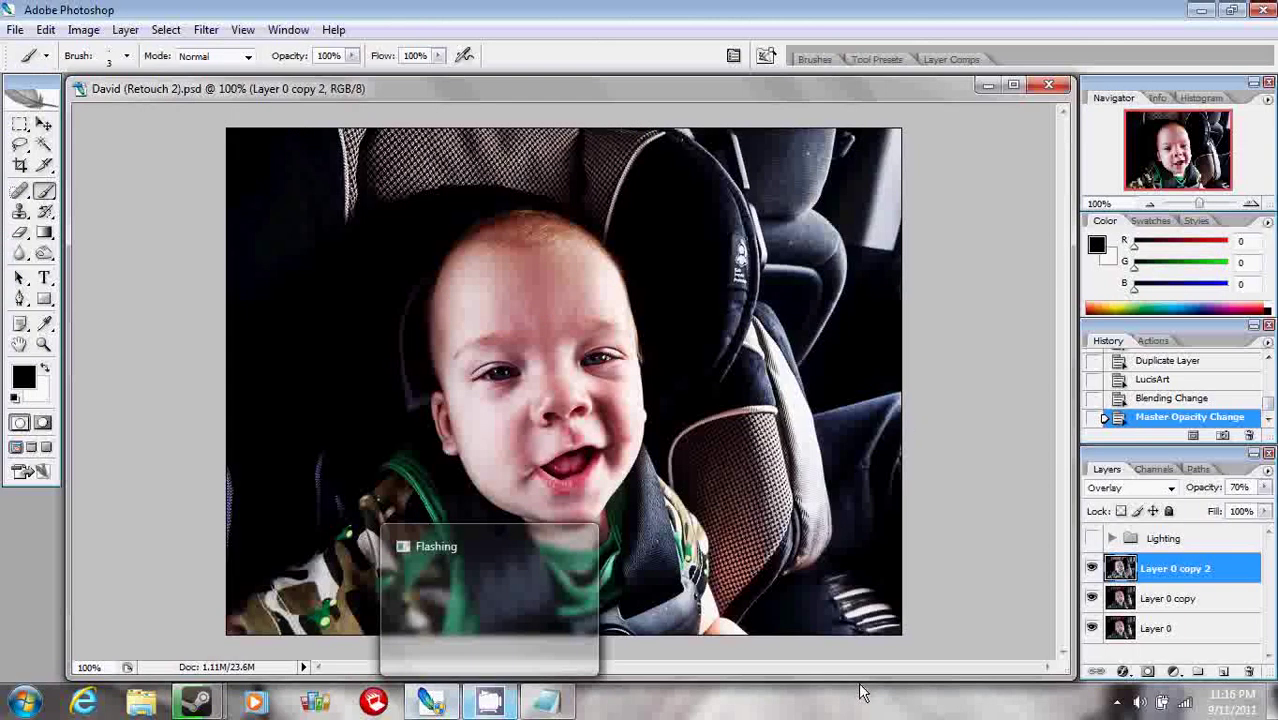
pyautogui.click(431, 700)
pyautogui.click(1092, 568)
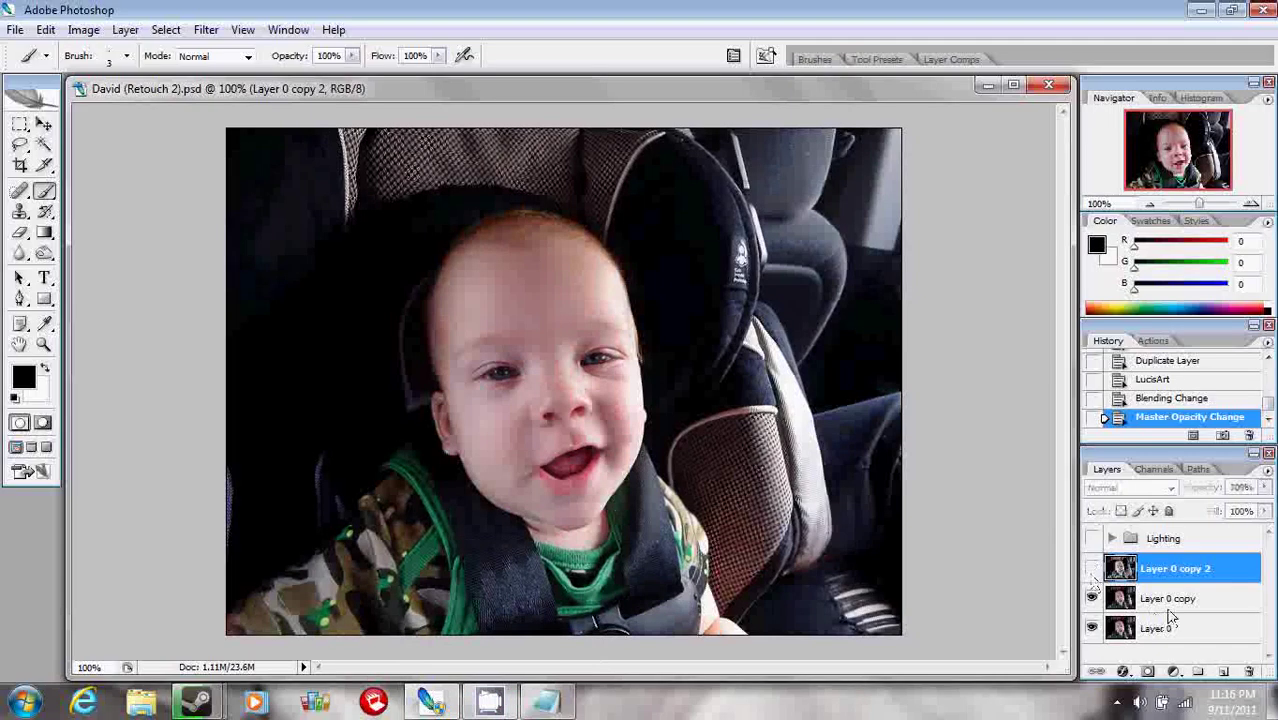
# Apply the Topaz Clean 3 Stylize Details preset to Layer 0 copy
pyautogui.click(1168, 598)
pyautogui.click(205, 30)
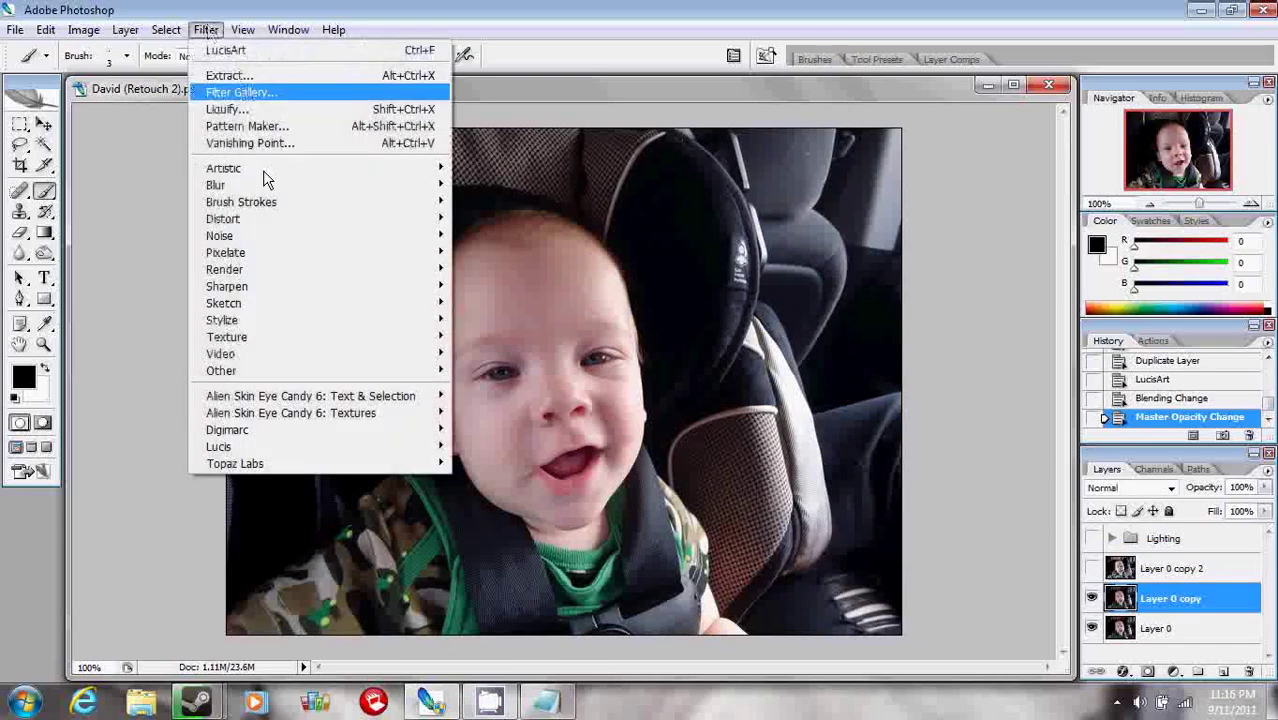
pyautogui.moveTo(235, 463)
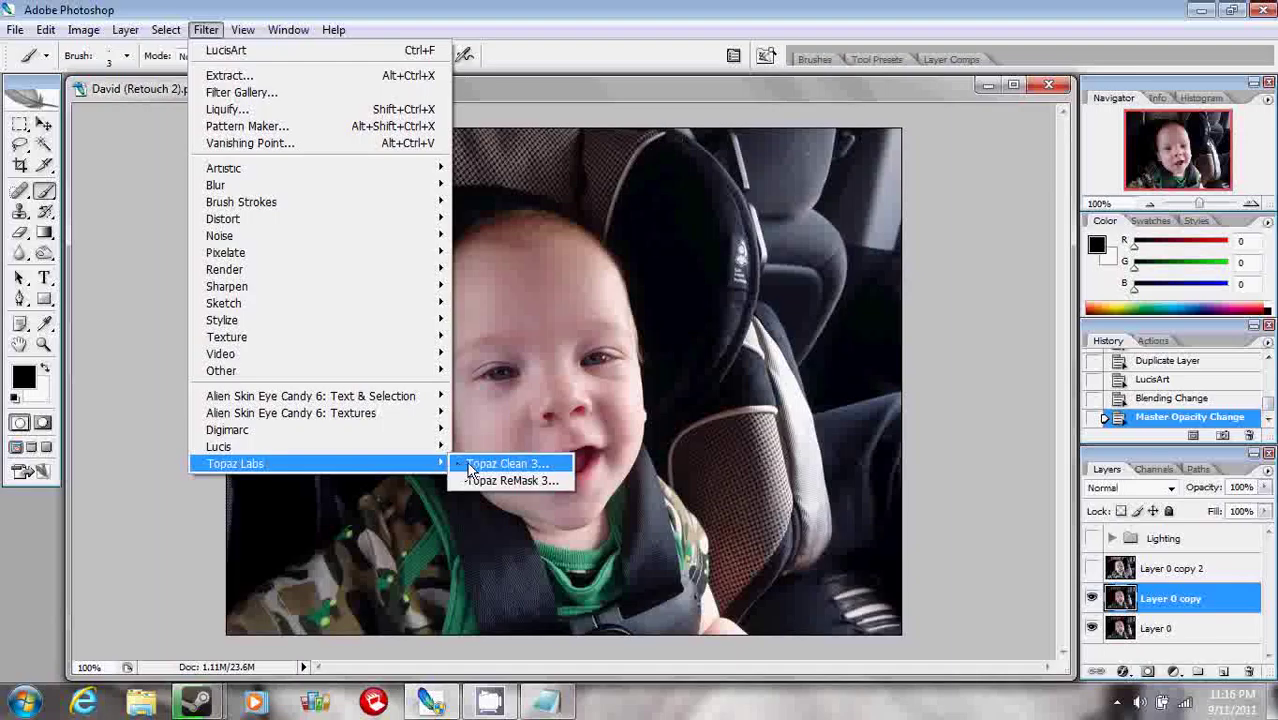
pyautogui.click(470, 466)
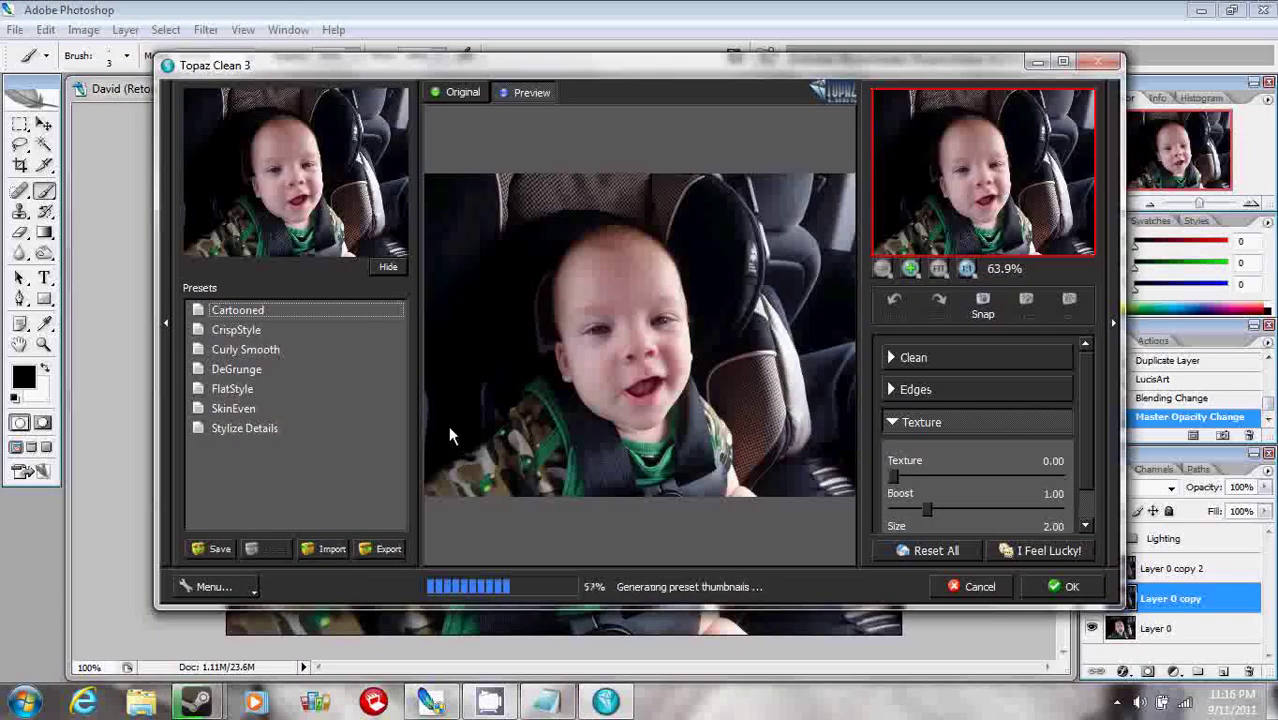
pyautogui.click(448, 425)
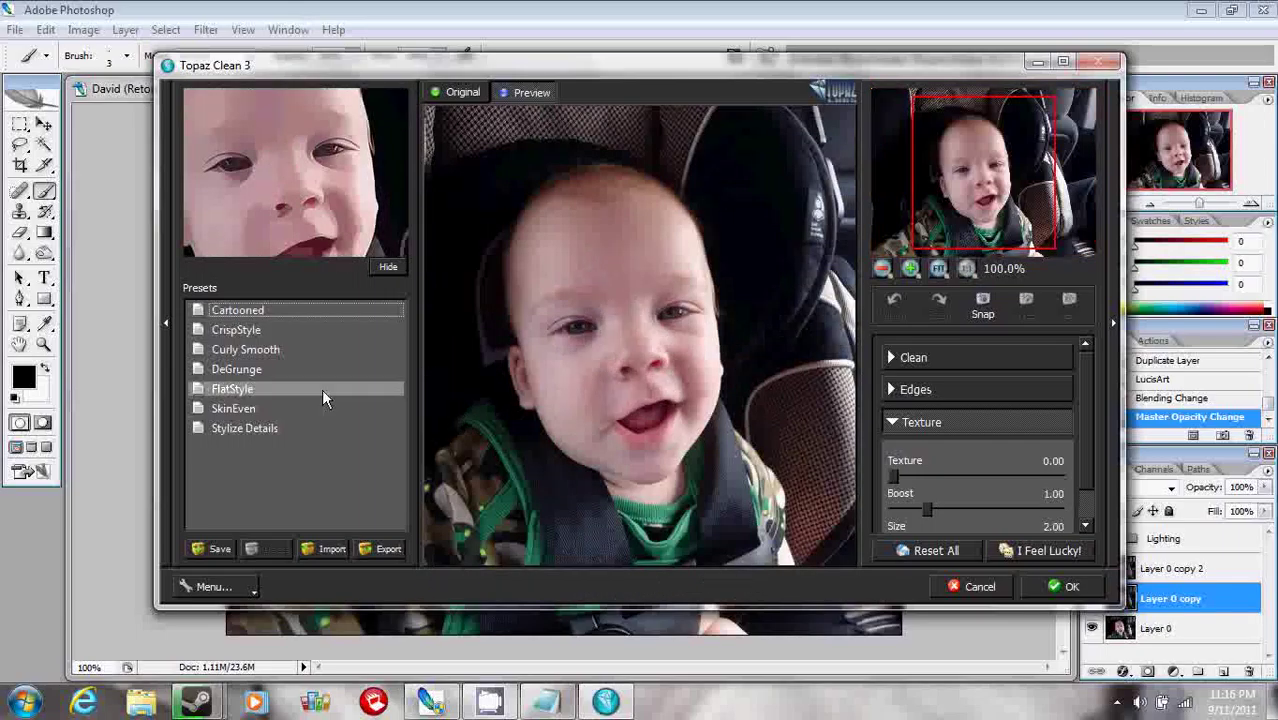
pyautogui.click(281, 428)
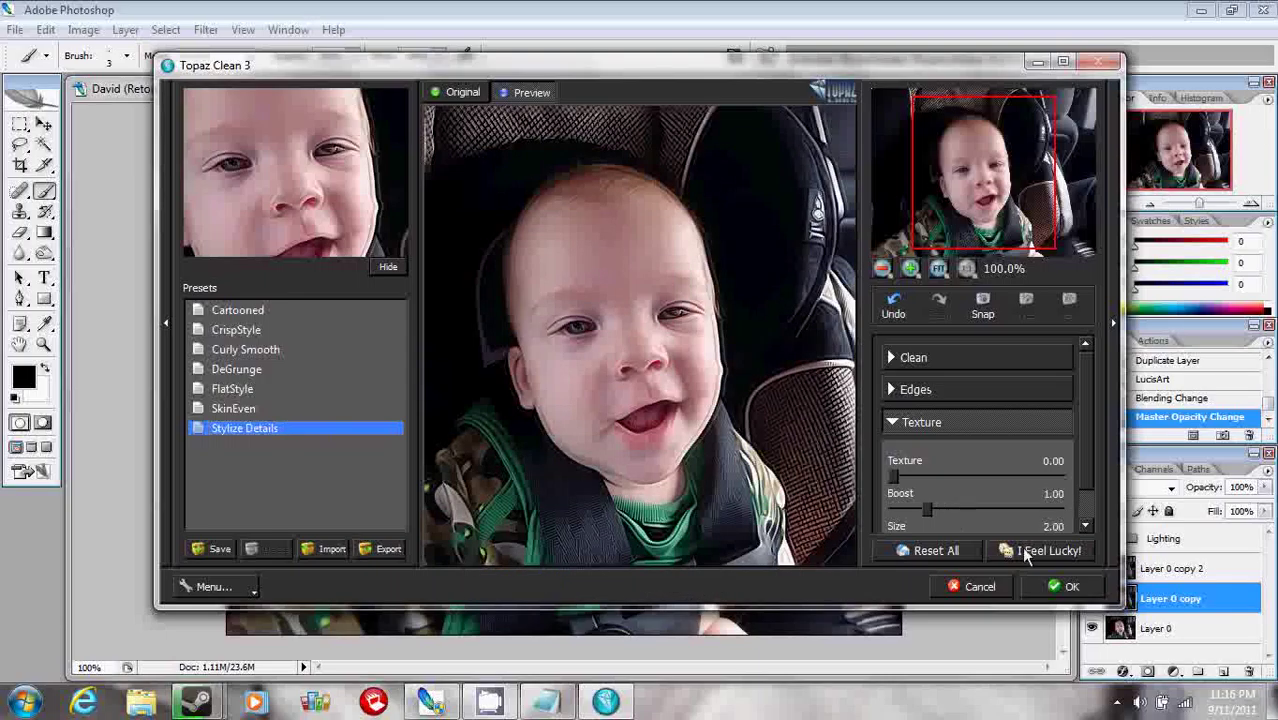
pyautogui.click(1062, 587)
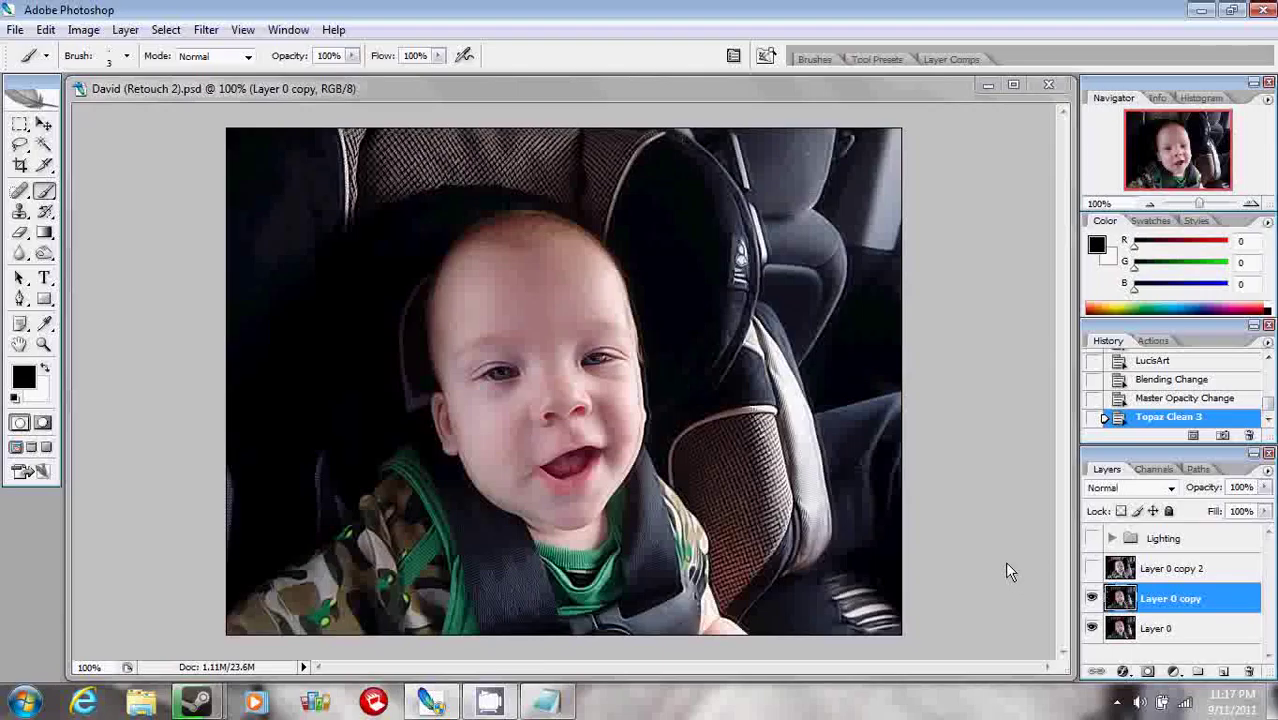
pyautogui.click(545, 702)
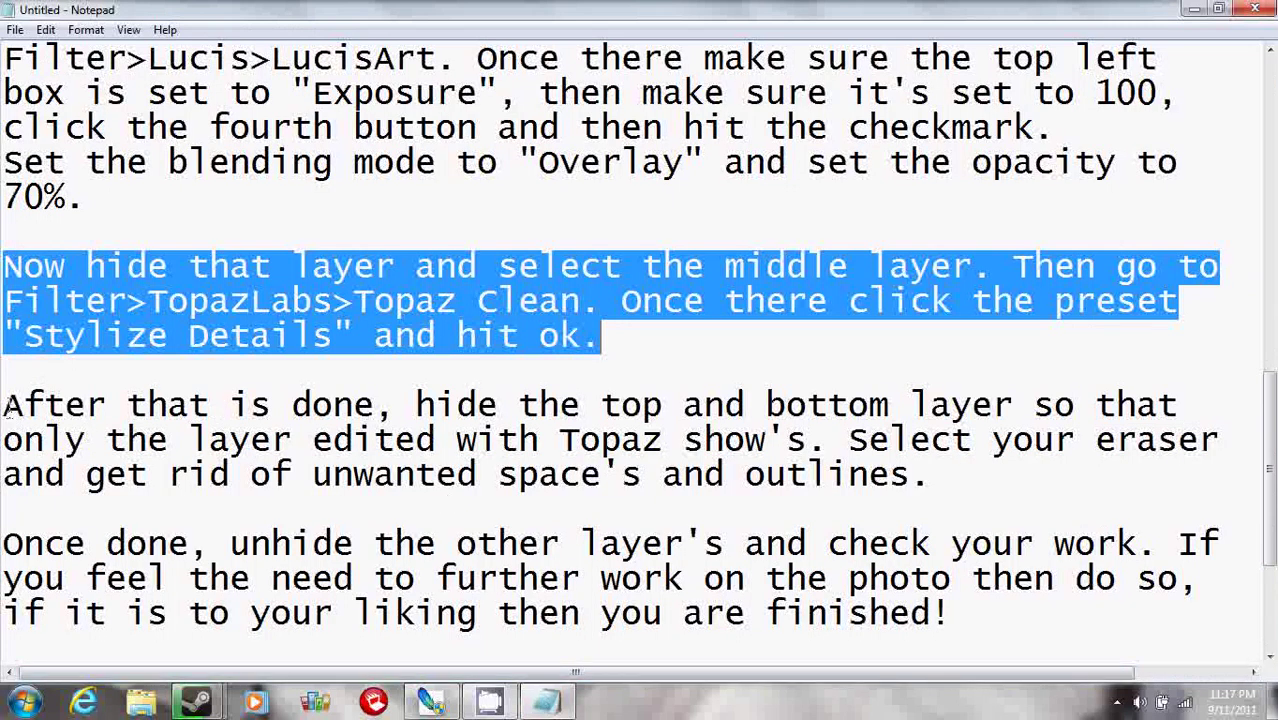
# Read the note on hiding the top and bottom layers and erasing unwanted areas
pyautogui.moveTo(4, 405); pyautogui.dragTo(938, 478)
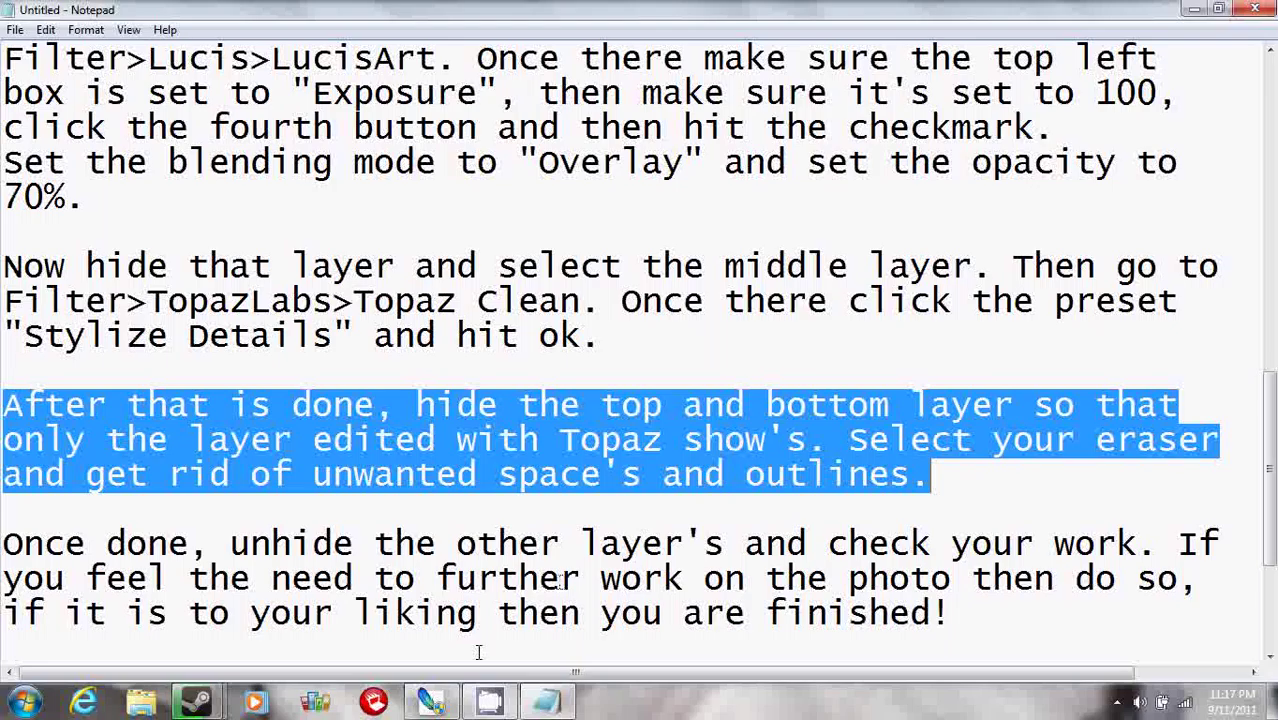
pyautogui.click(431, 702)
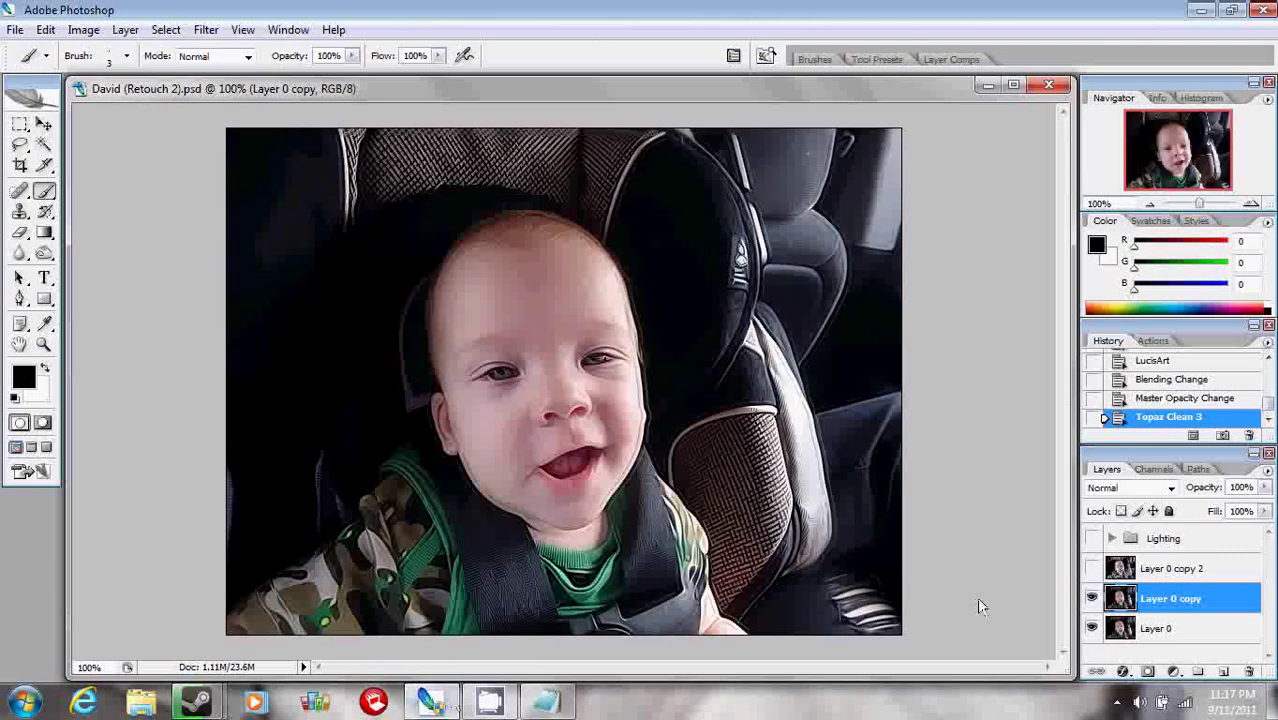
# Hide Layer 0, choose the Eraser at 13 px, and zoom to 200%
pyautogui.click(1092, 628)
pyautogui.click(19, 232)
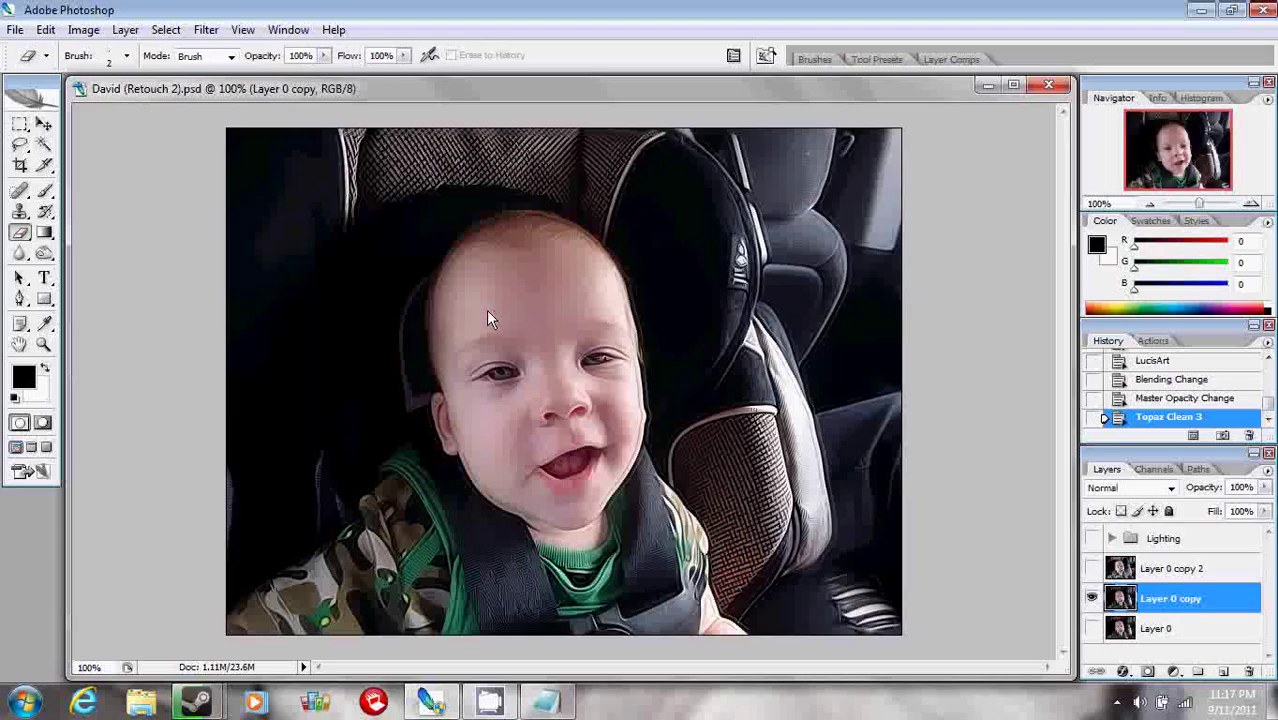
pyautogui.hotkey('ctrl', '+')
pyautogui.rightClick(486, 310)
pyautogui.moveTo(516, 348); pyautogui.dragTo(521, 346)
pyautogui.press('Return')
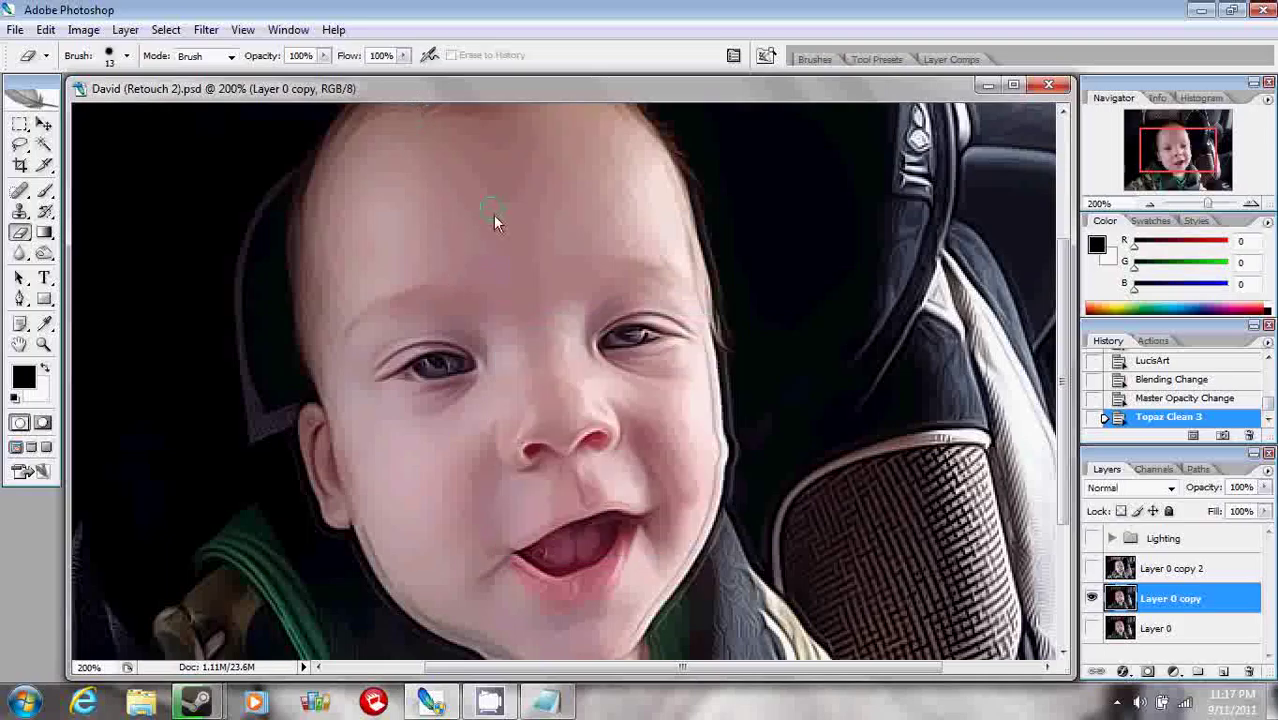
pyautogui.scroll(2, 493, 214)
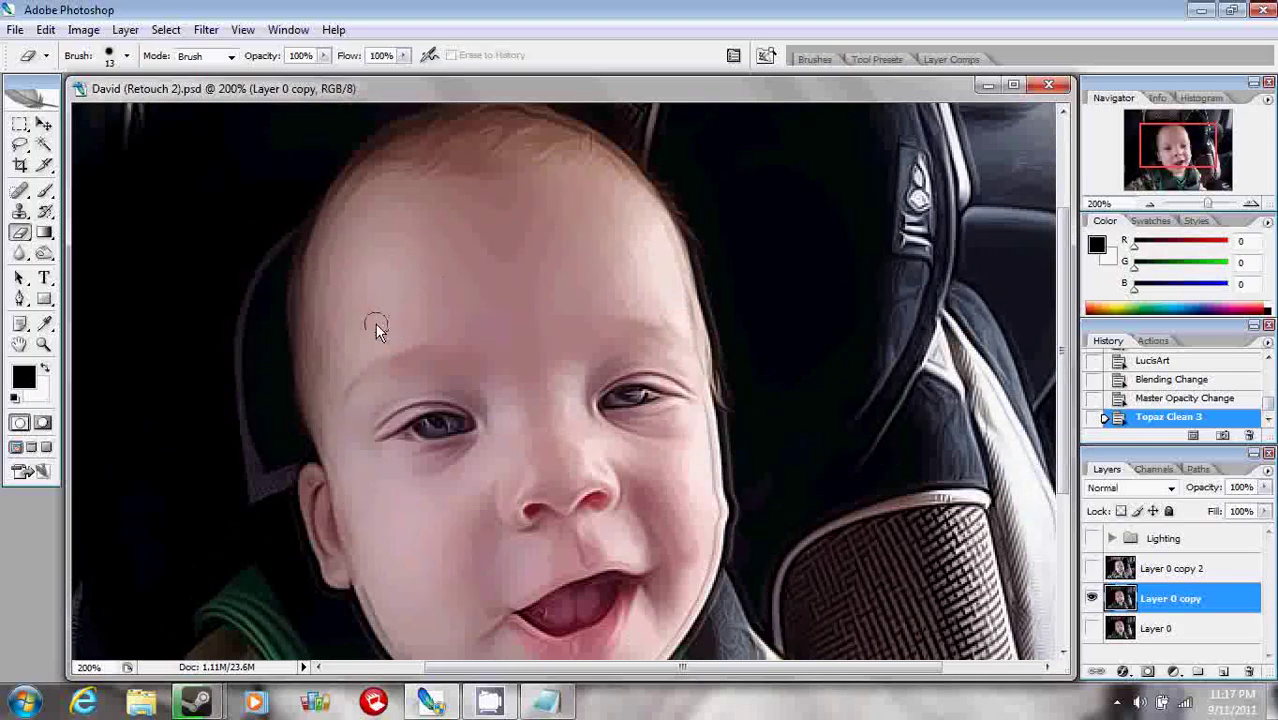
# Erase the forehead and the strip down to the nose bridge on Layer 0 copy
pyautogui.moveTo(375, 322)
pyautogui.mouseDown()
pyautogui.moveTo(403, 226)
pyautogui.moveTo(381, 320)
pyautogui.moveTo(467, 328)
pyautogui.moveTo(630, 304)
pyautogui.moveTo(656, 277)
pyautogui.moveTo(640, 228)
pyautogui.moveTo(605, 200)
pyautogui.moveTo(563, 197)
pyautogui.moveTo(401, 295)
pyautogui.moveTo(446, 248)
pyautogui.moveTo(483, 233)
pyautogui.moveTo(620, 228)
pyautogui.moveTo(467, 312)
pyautogui.moveTo(590, 285)
pyautogui.moveTo(457, 265)
pyautogui.moveTo(595, 216)
pyautogui.moveTo(541, 278)
pyautogui.moveTo(491, 277)
pyautogui.mouseUp()
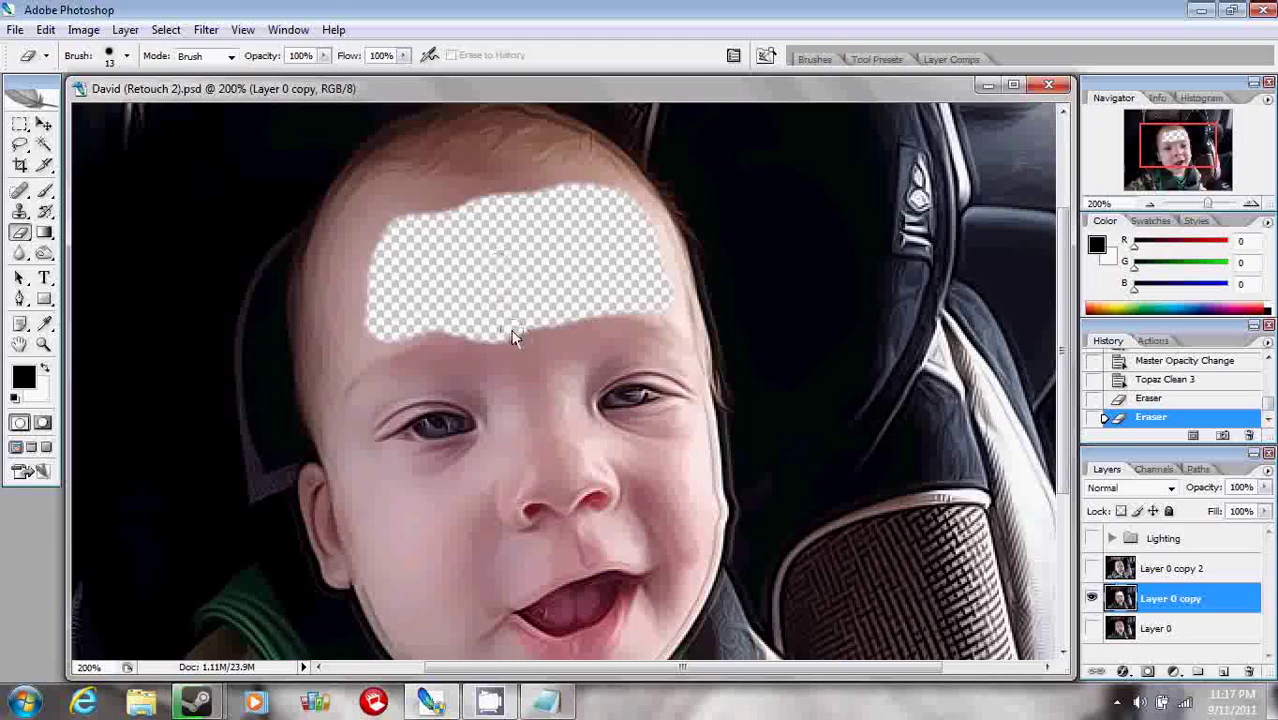
pyautogui.moveTo(510, 335)
pyautogui.mouseDown()
pyautogui.moveTo(528, 420)
pyautogui.moveTo(548, 422)
pyautogui.moveTo(536, 388)
pyautogui.moveTo(580, 370)
pyautogui.mouseUp()
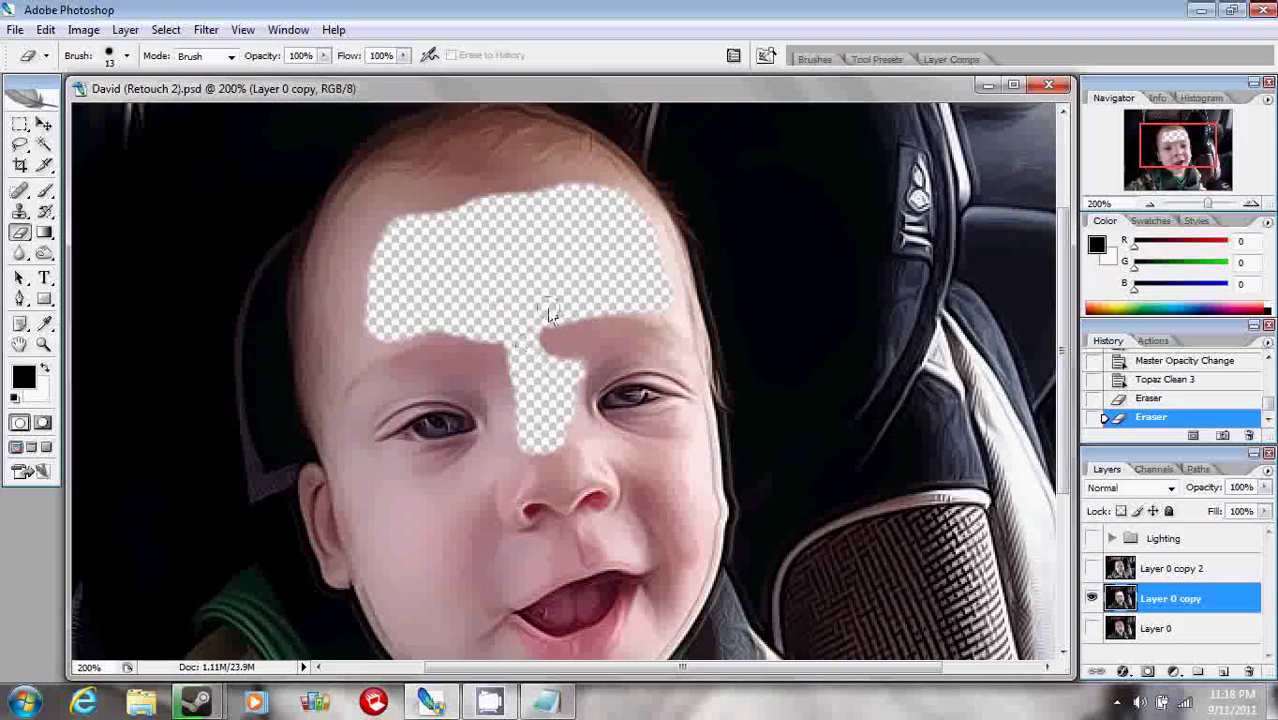
pyautogui.moveTo(522, 366); pyautogui.dragTo(528, 368)
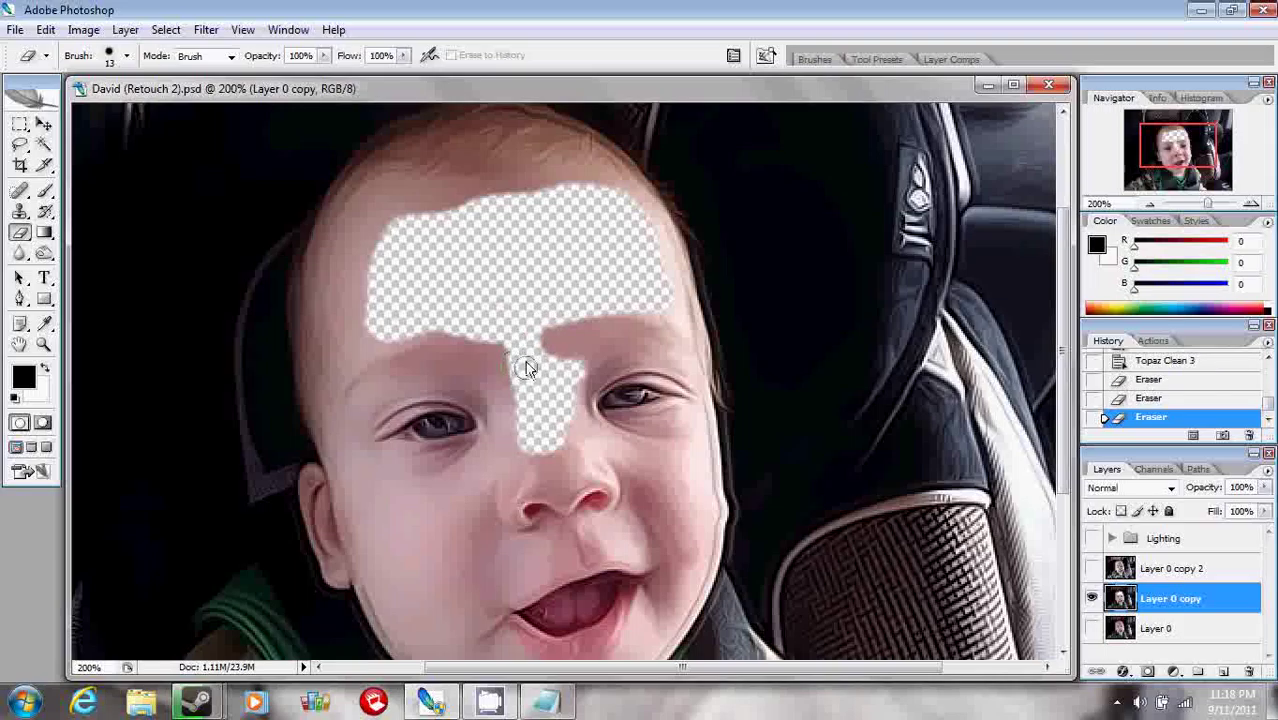
pyautogui.click(432, 298)
pyautogui.moveTo(363, 338)
pyautogui.mouseDown()
pyautogui.moveTo(403, 228)
pyautogui.moveTo(360, 311)
pyautogui.moveTo(357, 252)
pyautogui.mouseUp()
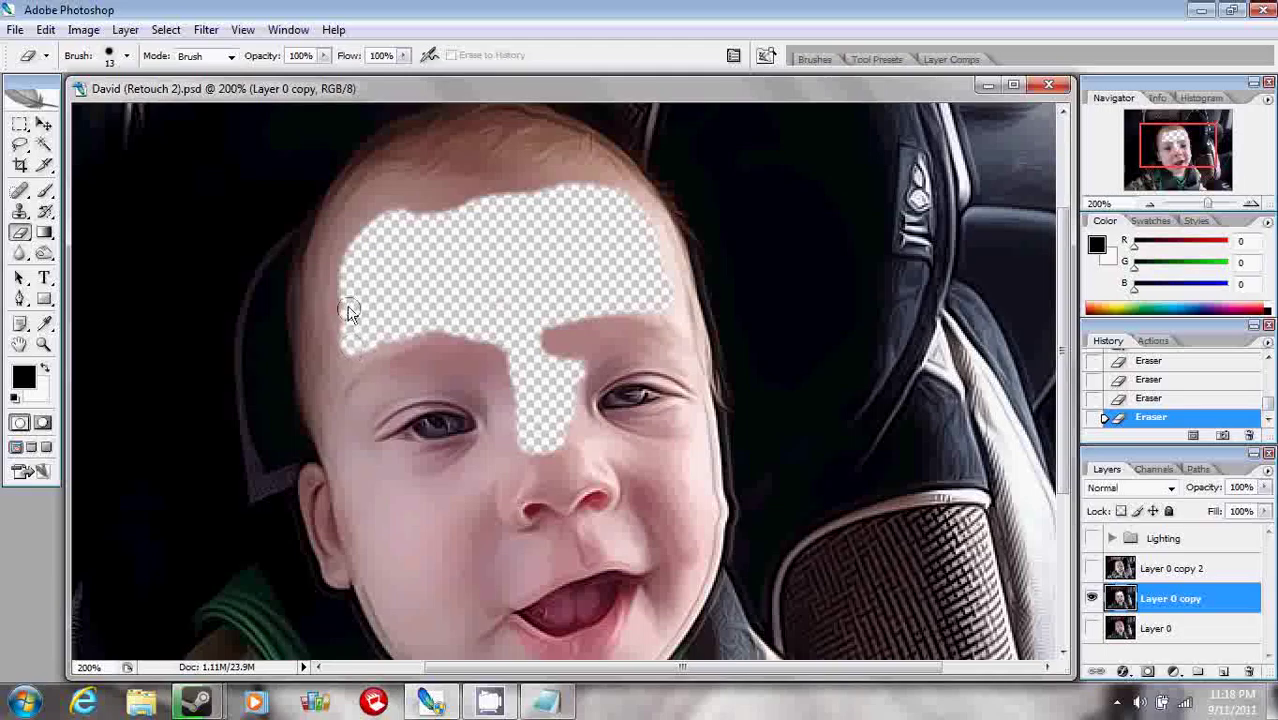
pyautogui.click(367, 219)
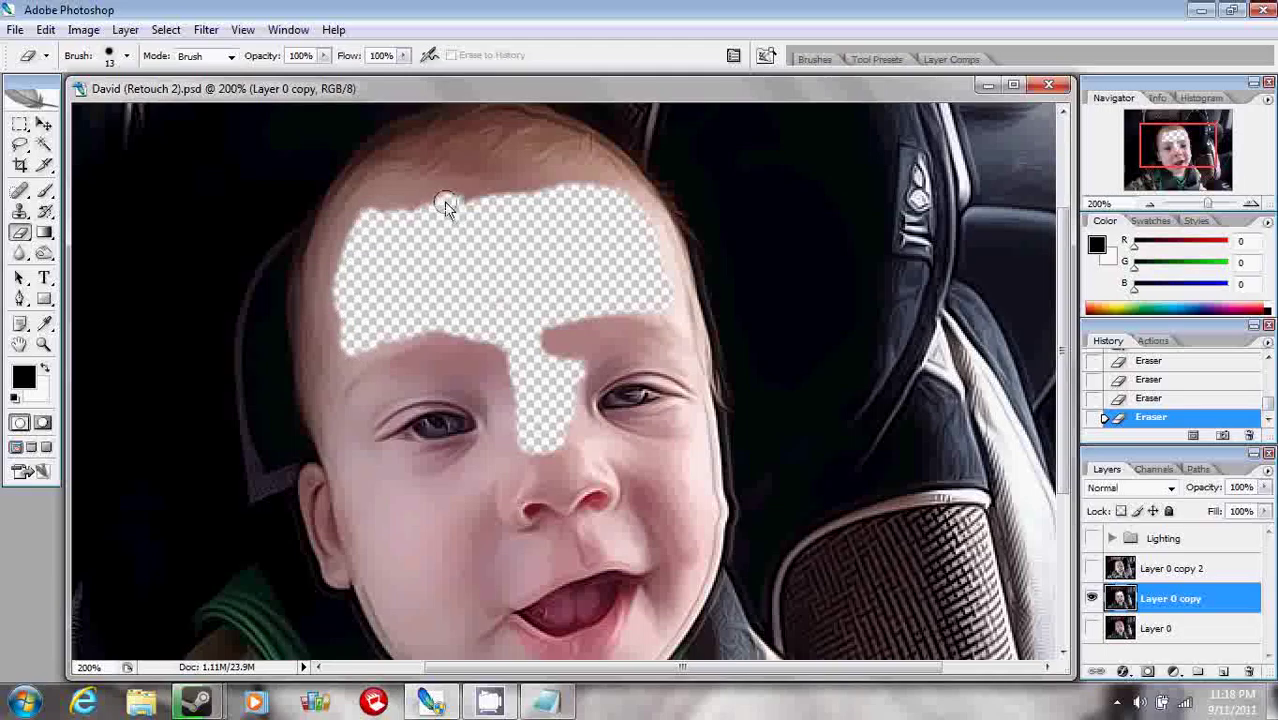
pyautogui.moveTo(422, 214); pyautogui.dragTo(600, 203)
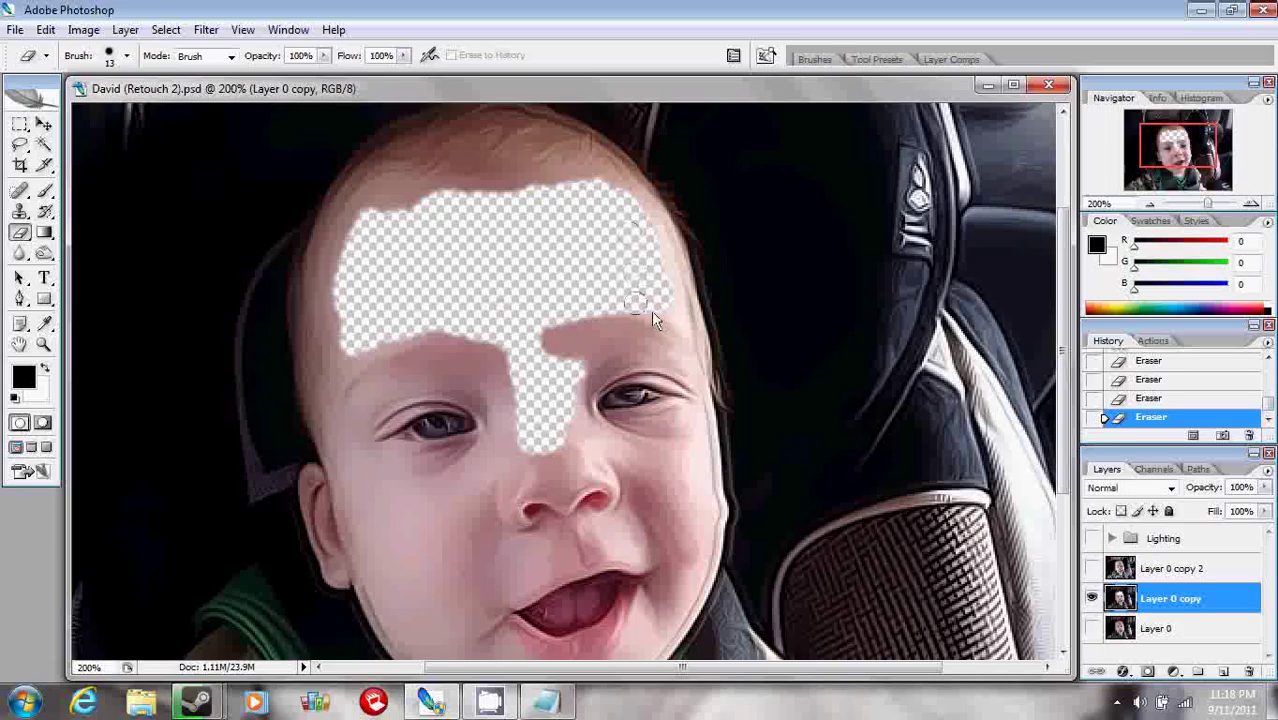
pyautogui.moveTo(570, 368); pyautogui.dragTo(578, 385)
# Erase patches of skin on the right and left cheeks
pyautogui.moveTo(636, 462); pyautogui.dragTo(687, 572)
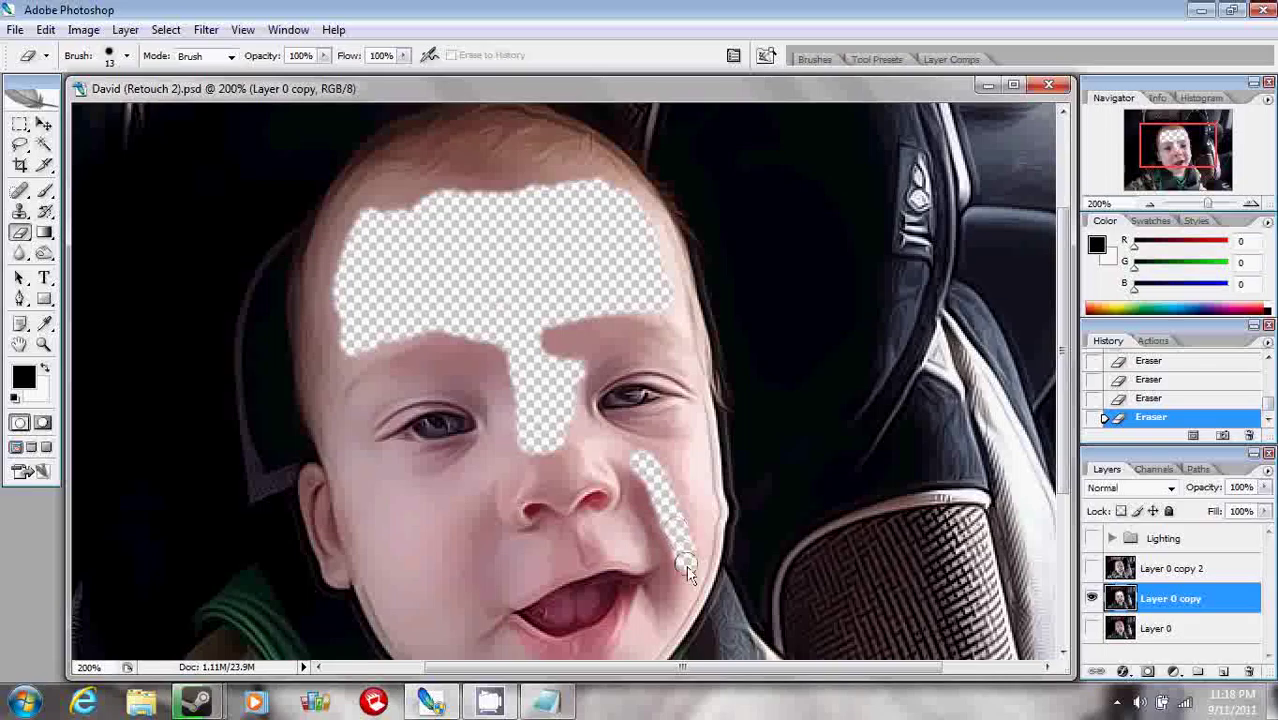
pyautogui.moveTo(690, 560)
pyautogui.mouseDown()
pyautogui.moveTo(680, 480)
pyautogui.moveTo(710, 510)
pyautogui.mouseUp()
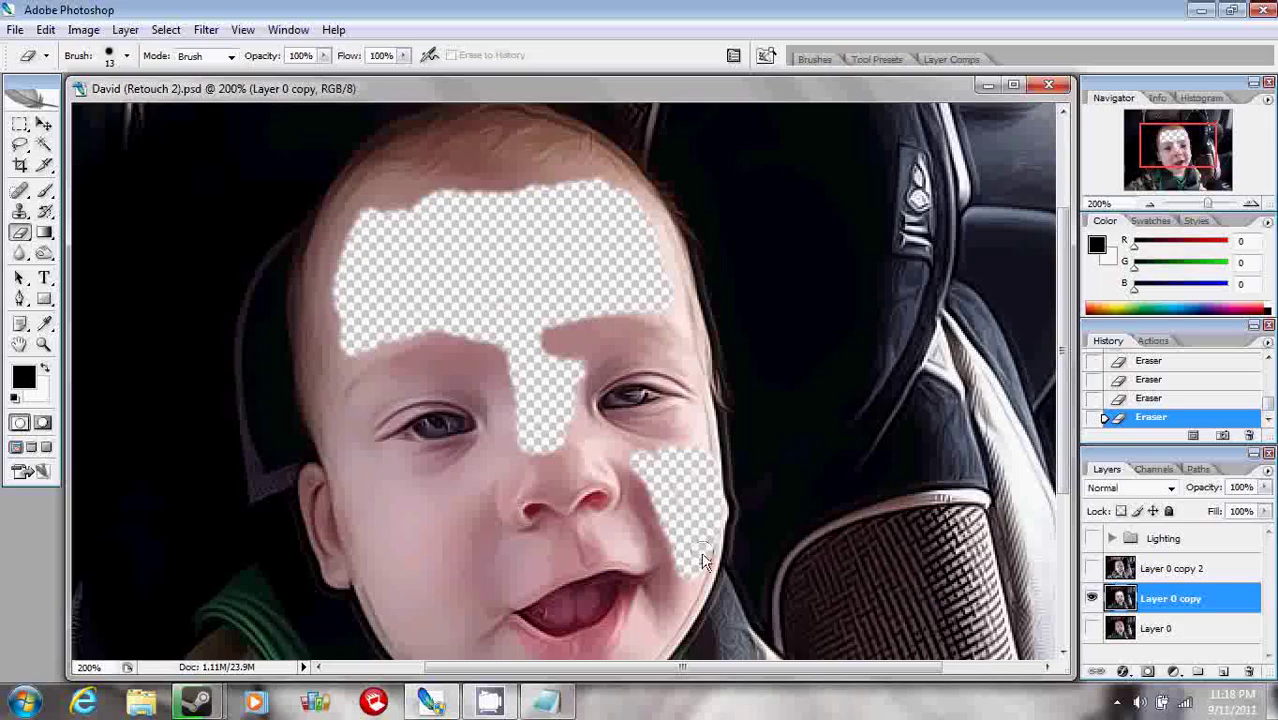
pyautogui.moveTo(700, 575); pyautogui.dragTo(698, 558)
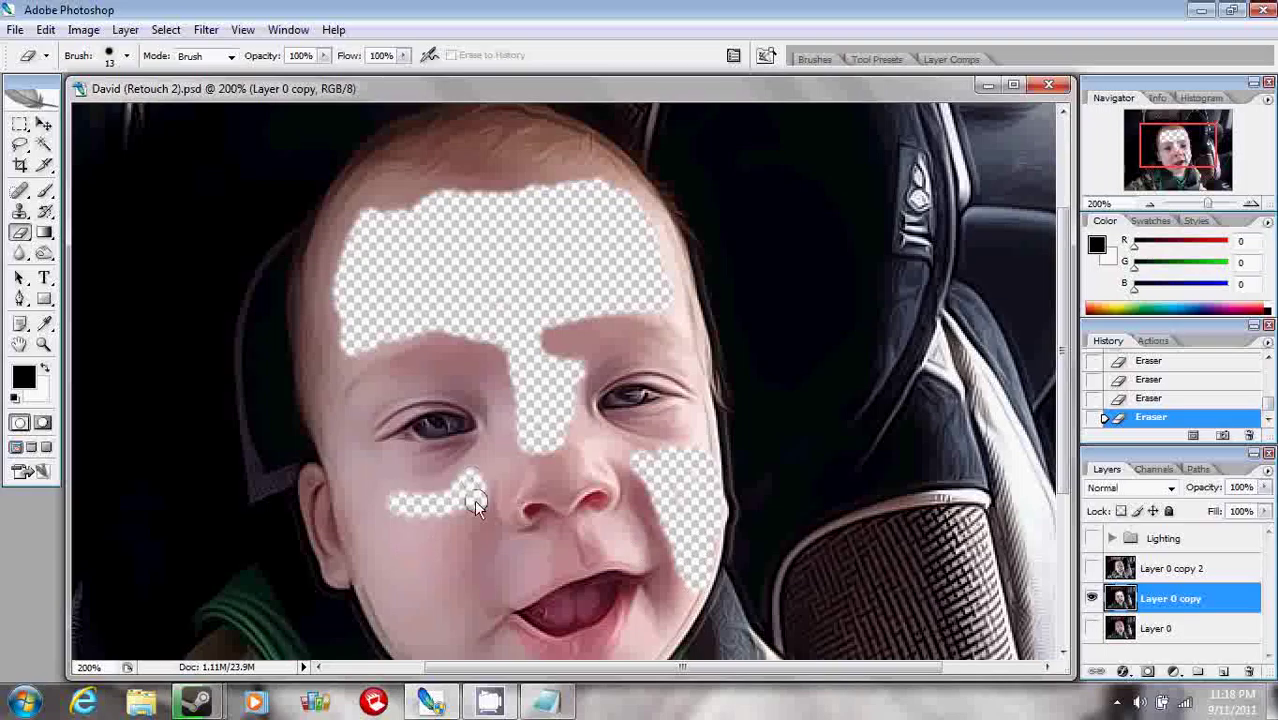
pyautogui.moveTo(474, 499)
pyautogui.mouseDown()
pyautogui.moveTo(445, 640)
pyautogui.moveTo(365, 471)
pyautogui.mouseUp()
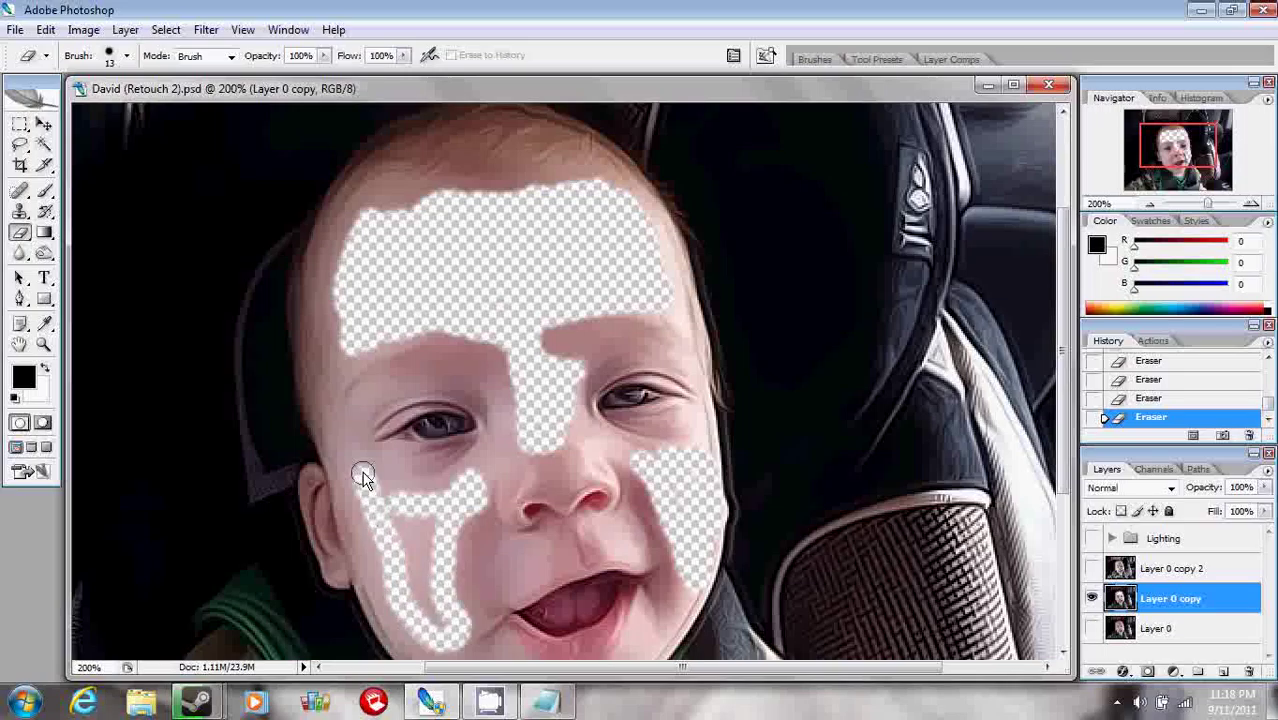
pyautogui.moveTo(400, 526)
pyautogui.mouseDown()
pyautogui.moveTo(405, 578)
pyautogui.moveTo(422, 516)
pyautogui.moveTo(435, 628)
pyautogui.mouseUp()
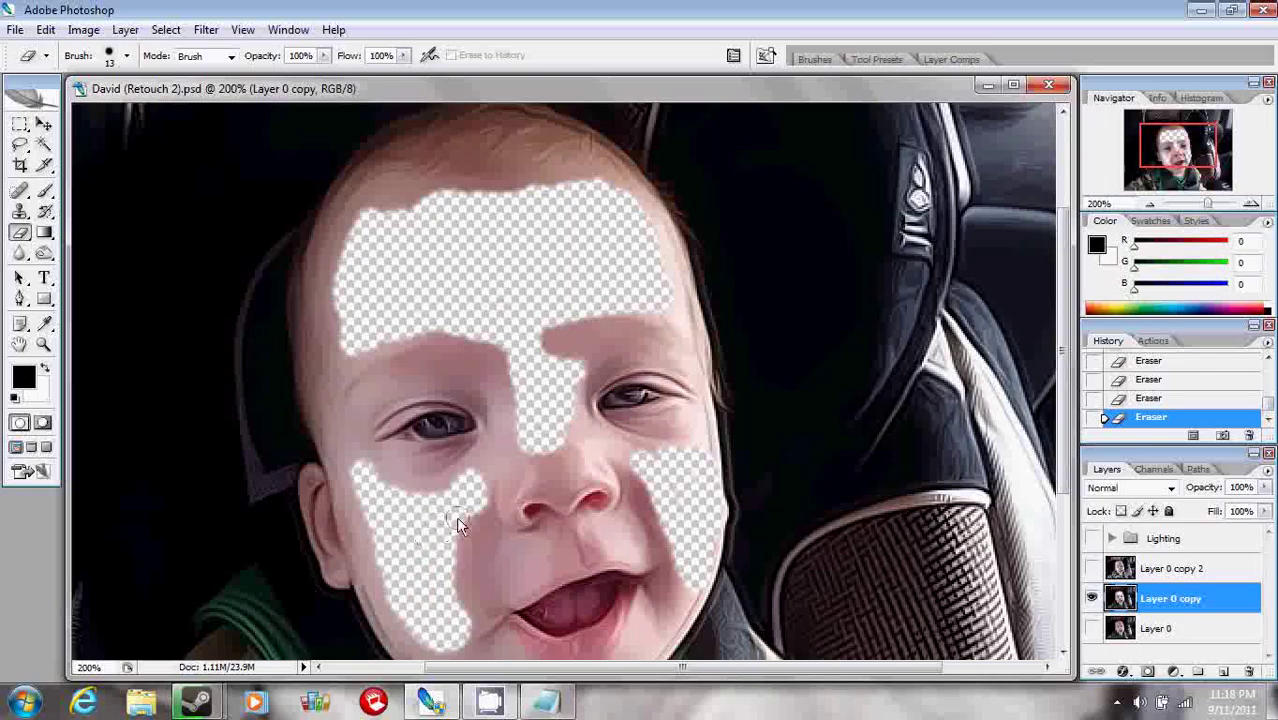
pyautogui.scroll(-2, 420, 545)
# Erase the lower-left cheek and under-right-eye skin, then a thin cheek-edge strip with a 5 px eraser
pyautogui.scroll(-1, 420, 562)
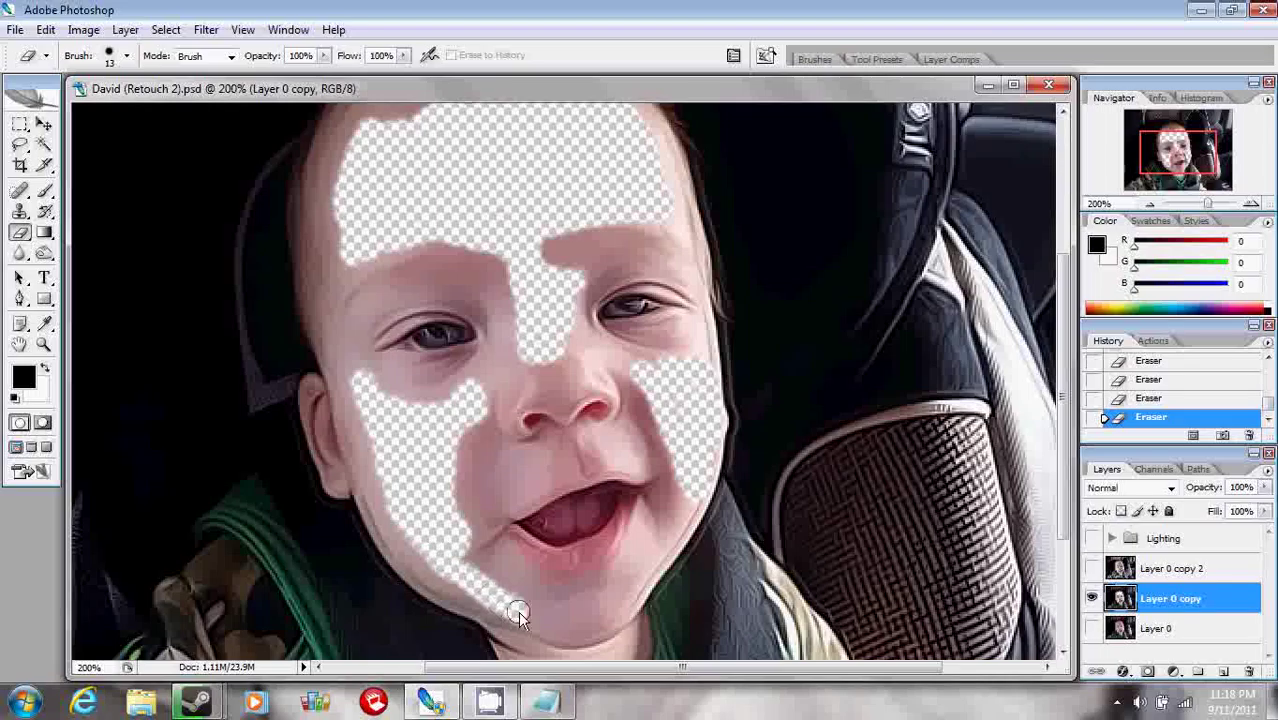
pyautogui.moveTo(460, 592)
pyautogui.mouseDown()
pyautogui.moveTo(434, 586)
pyautogui.moveTo(374, 516)
pyautogui.moveTo(358, 365)
pyautogui.moveTo(465, 400)
pyautogui.moveTo(482, 384)
pyautogui.mouseUp()
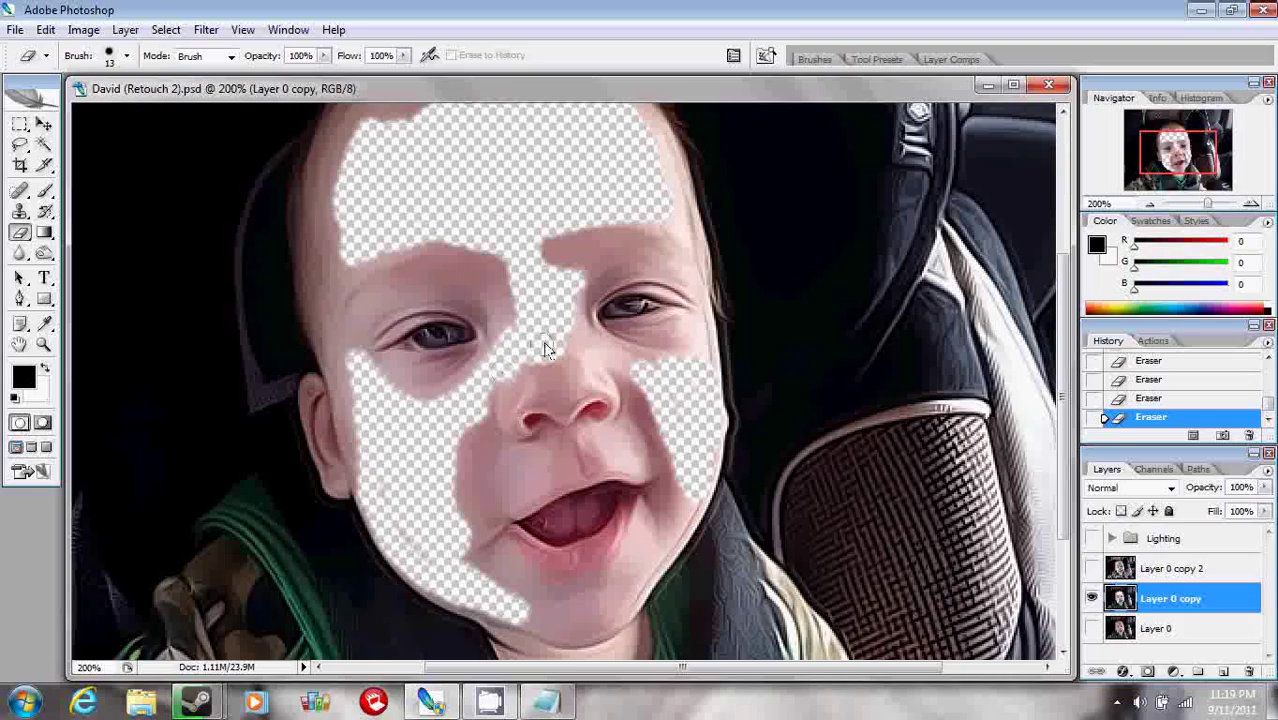
pyautogui.moveTo(588, 345); pyautogui.dragTo(702, 360)
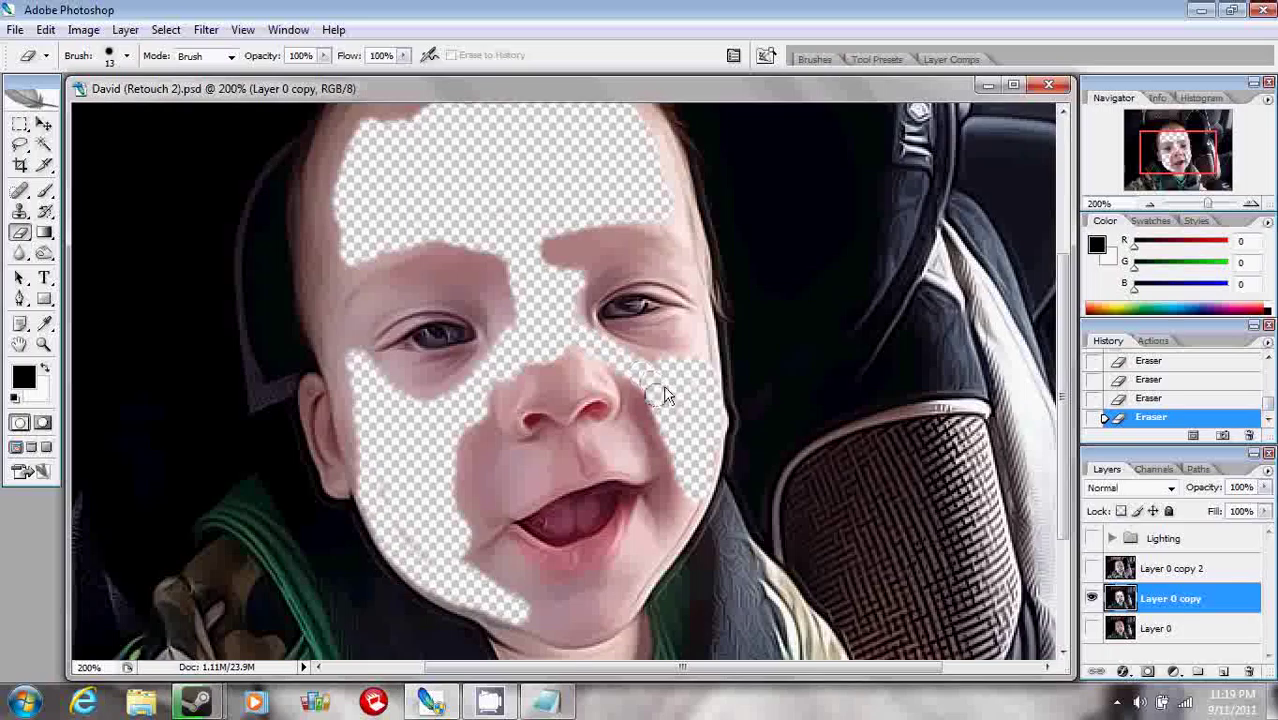
pyautogui.rightClick(733, 345)
pyautogui.press('[')
pyautogui.press('[')
pyautogui.press('[')
pyautogui.press('[')
pyautogui.press('[')
pyautogui.press('[')
pyautogui.press('[')
pyautogui.press('[')
pyautogui.press('Return')
pyautogui.moveTo(729, 358); pyautogui.dragTo(751, 512)
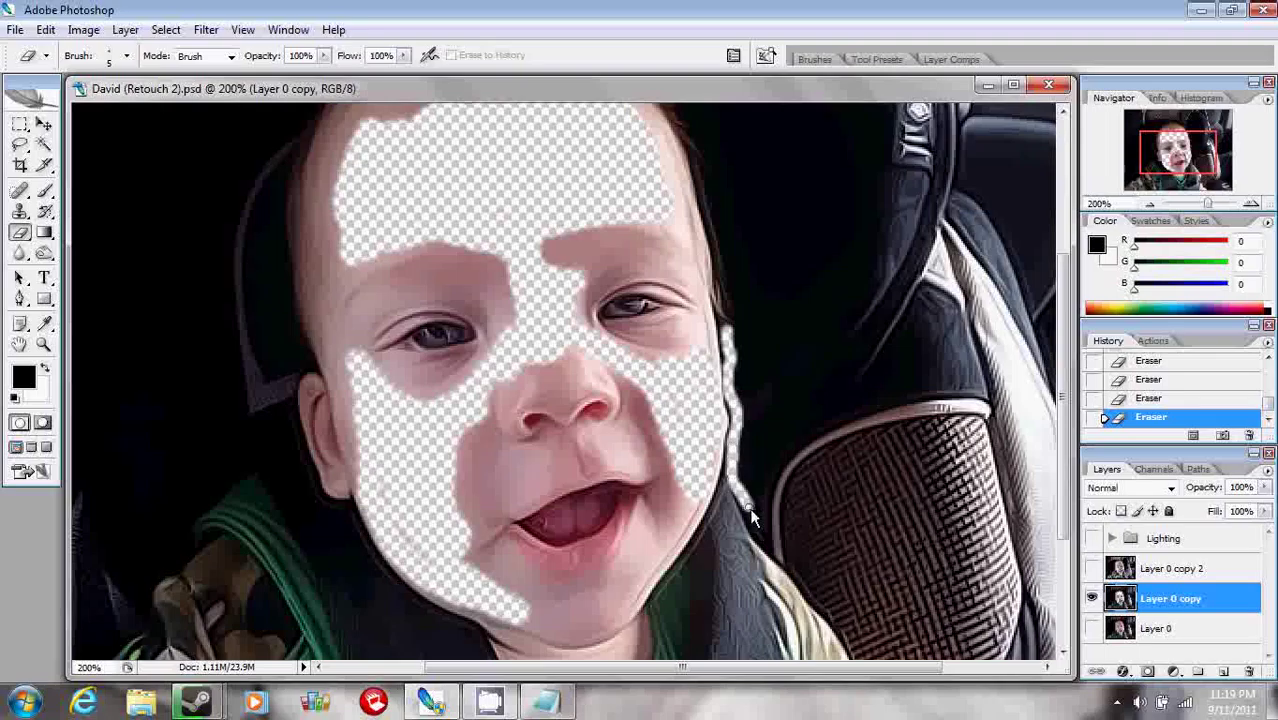
# Extend the erasure along the chin edge and up the right cheek edge
pyautogui.scroll(-2, 735, 526)
pyautogui.scroll(-1, 735, 526)
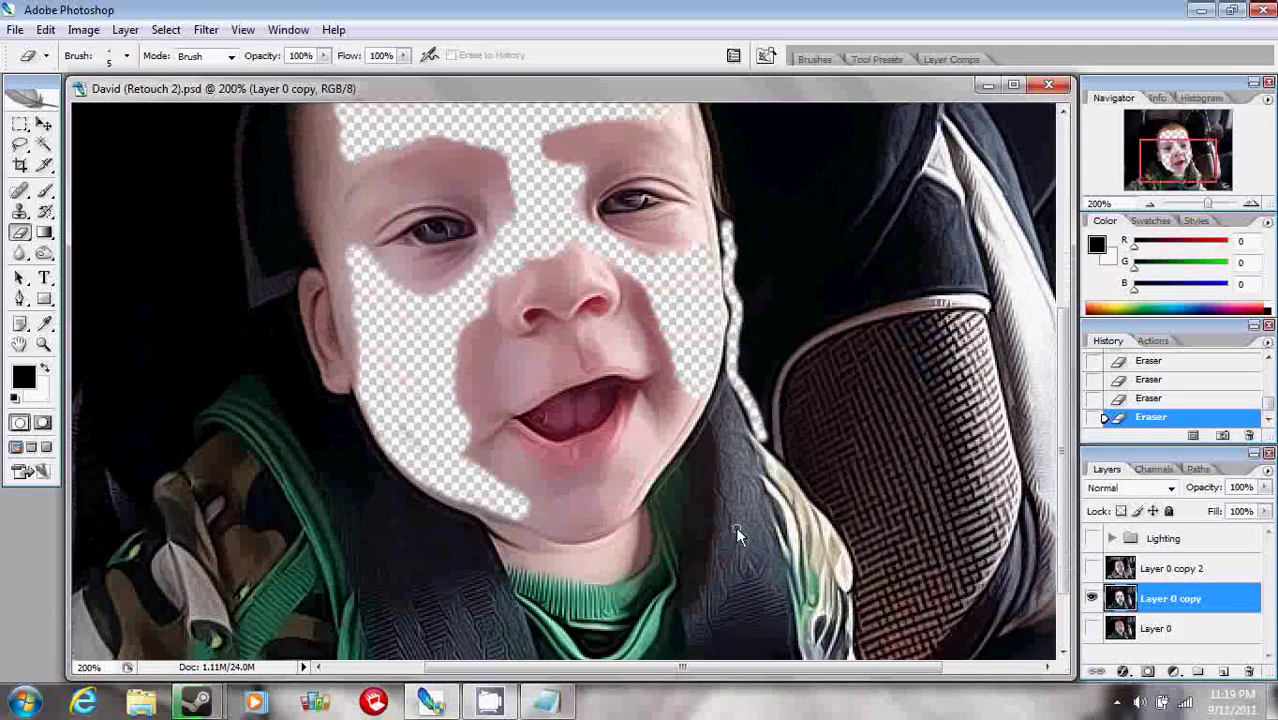
pyautogui.scroll(-2, 735, 526)
pyautogui.scroll(2, 608, 488)
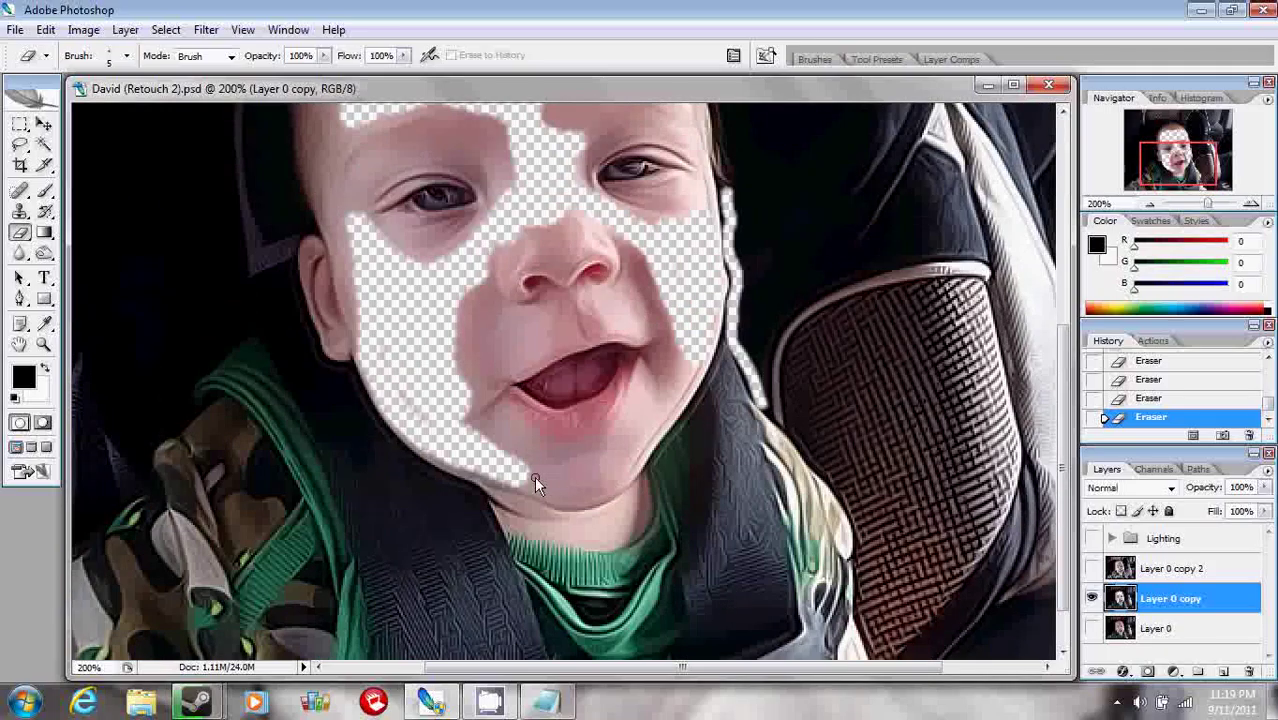
pyautogui.moveTo(534, 476); pyautogui.dragTo(653, 412)
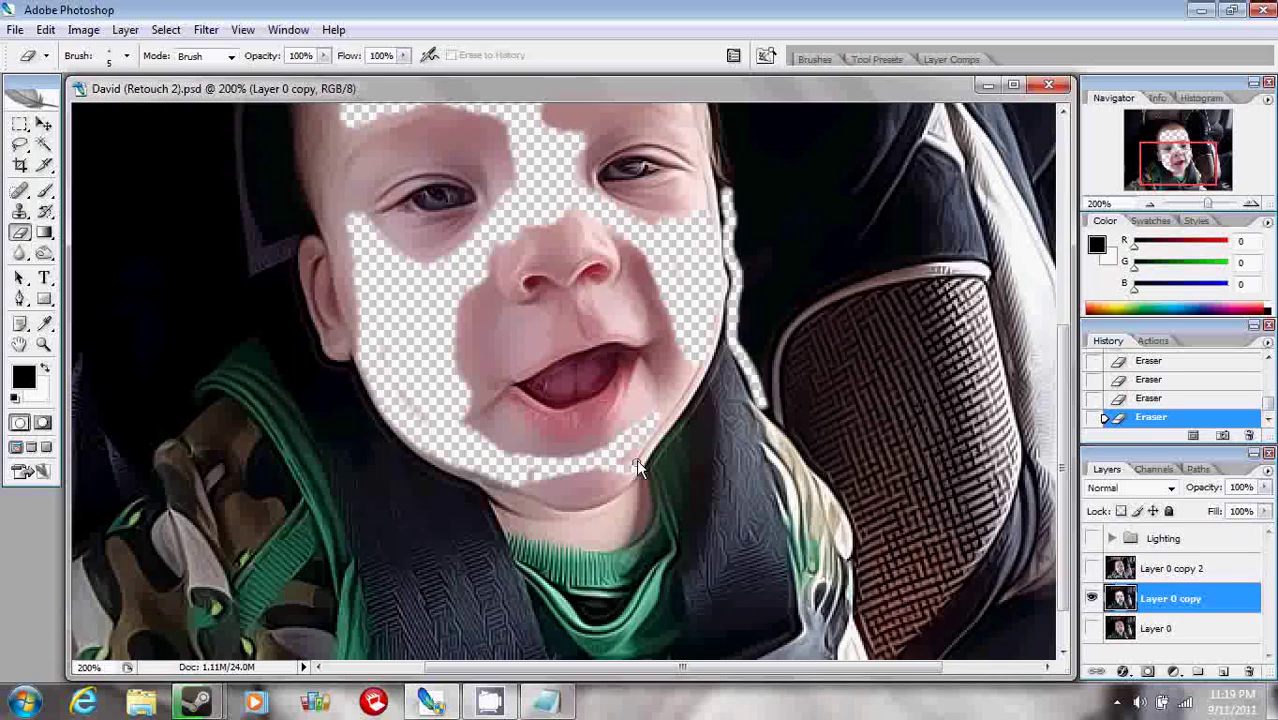
pyautogui.moveTo(658, 440); pyautogui.dragTo(695, 366)
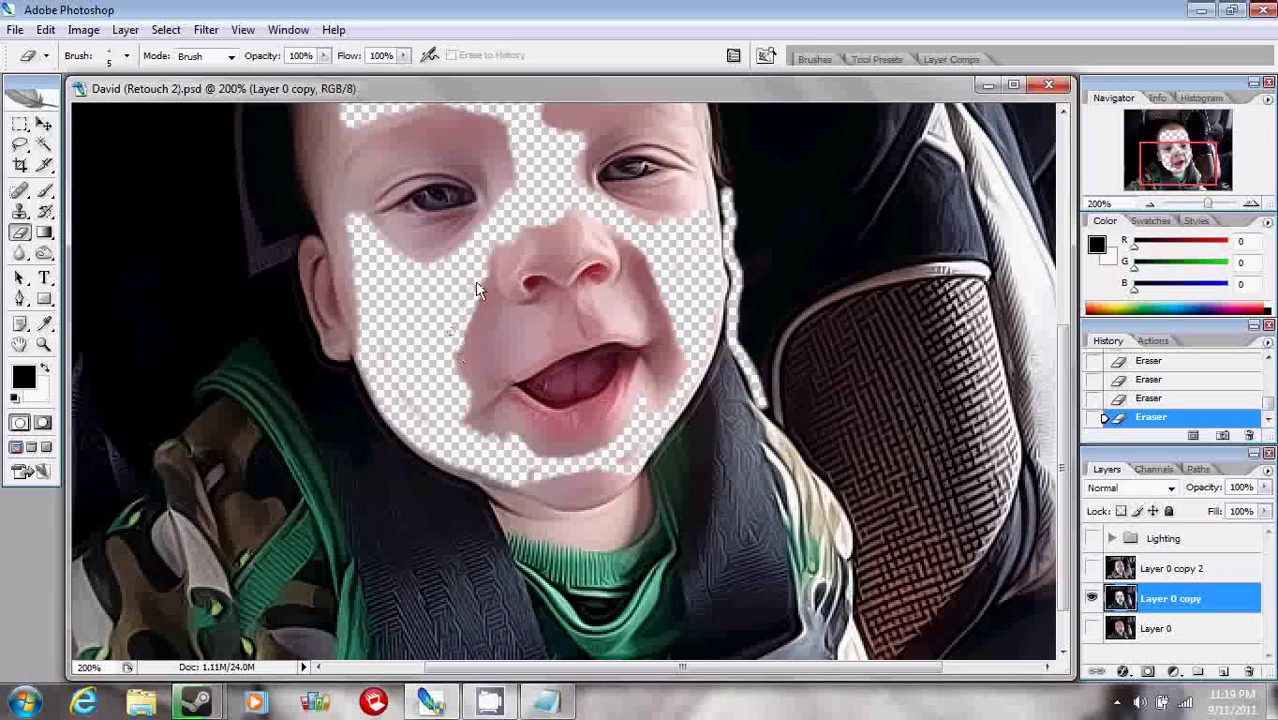
# Erase skin between the eyes, along both eyebrows, and a little more at the chin
pyautogui.moveTo(492, 200); pyautogui.dragTo(515, 160)
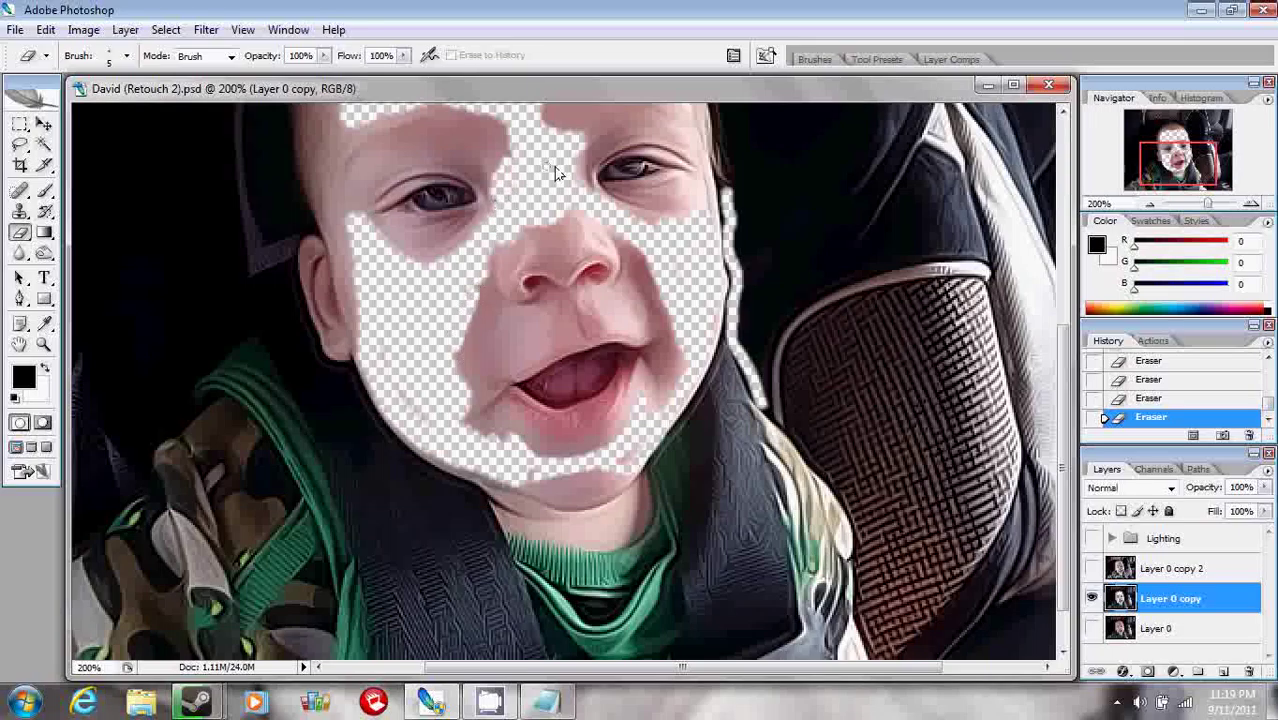
pyautogui.scroll(1, 570, 165)
pyautogui.moveTo(596, 178); pyautogui.dragTo(596, 176)
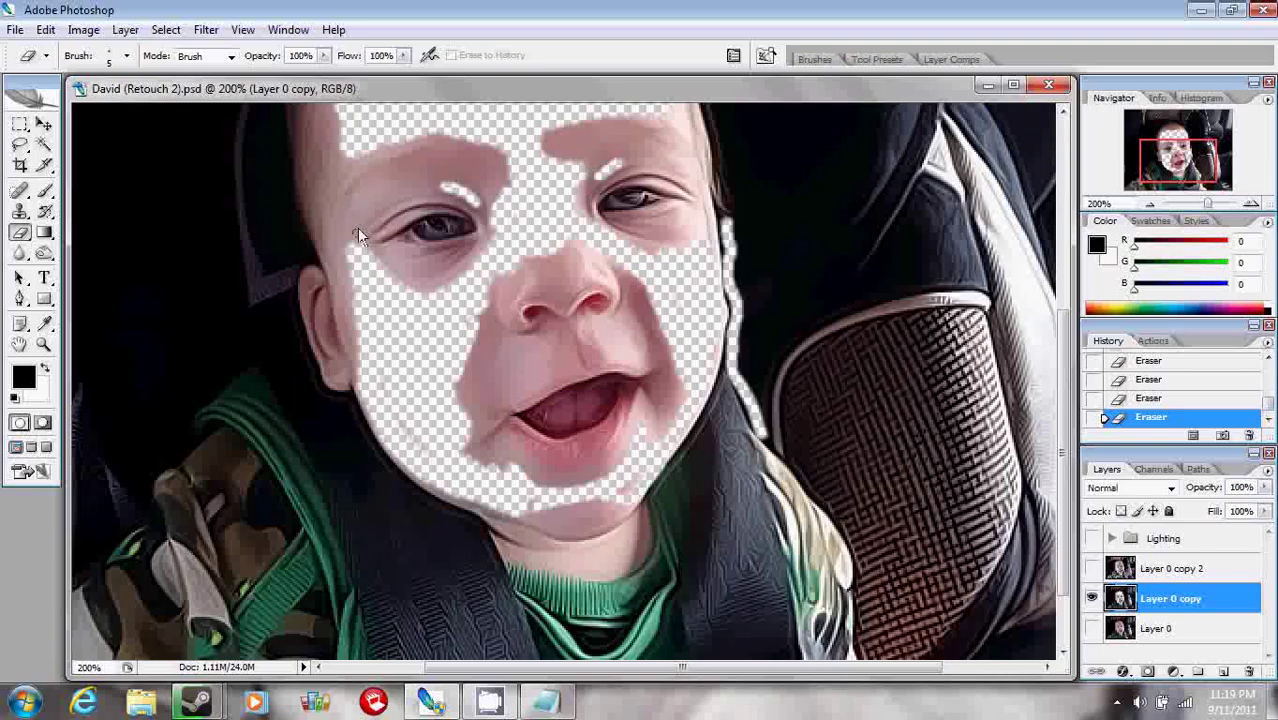
pyautogui.moveTo(375, 208); pyautogui.dragTo(381, 197)
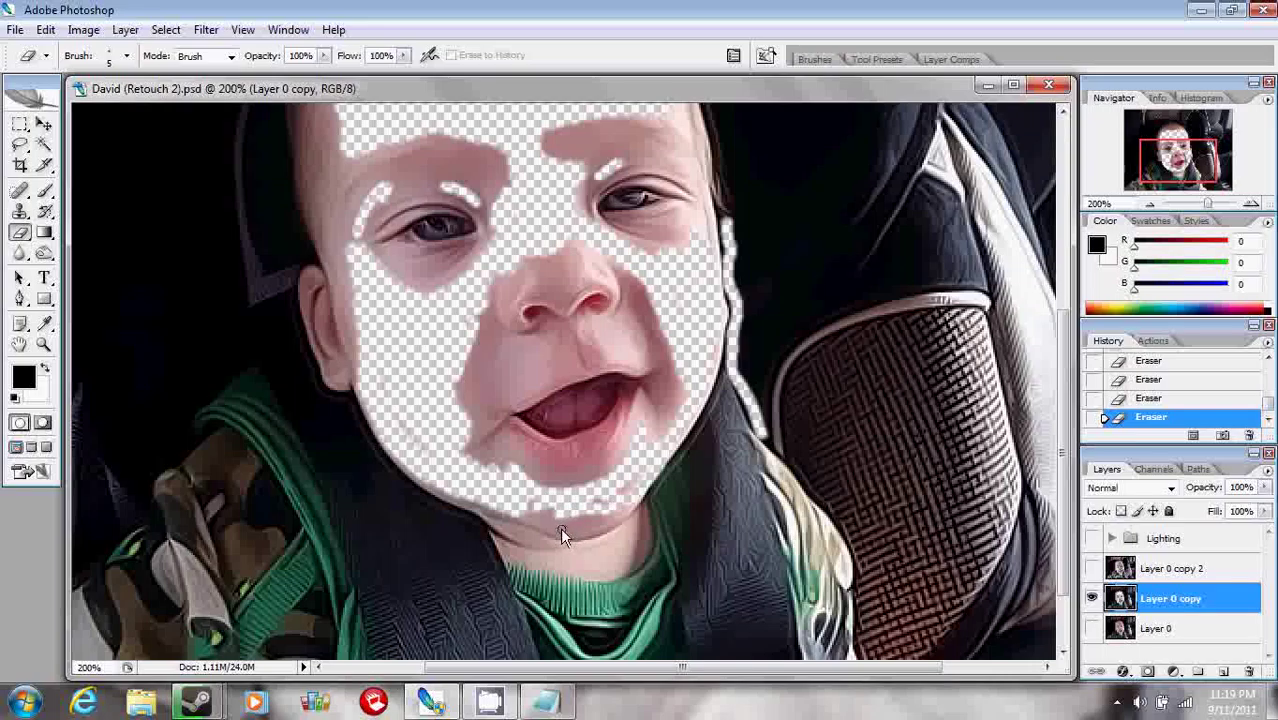
pyautogui.moveTo(580, 528); pyautogui.dragTo(590, 530)
pyautogui.hotkey('ctrl', '-')
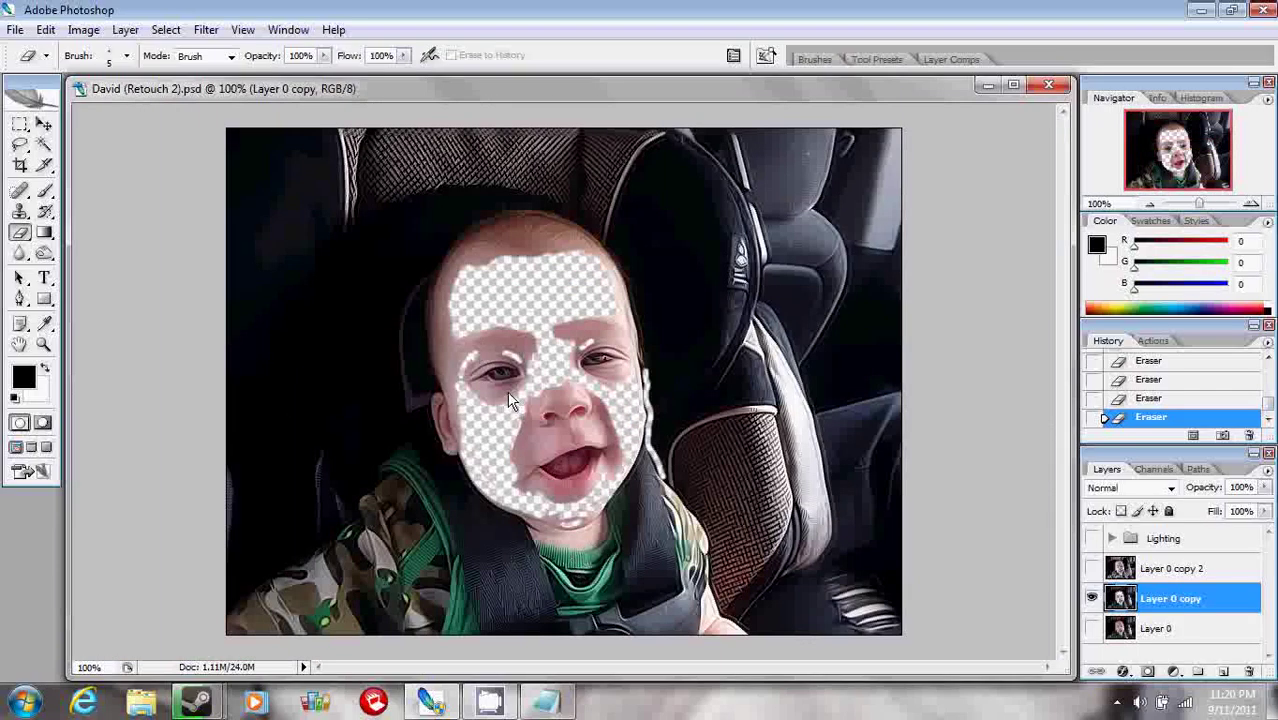
# Erase the whites of the left and right eyes while zoomed to 300%, then return to 100%
pyautogui.hotkey('ctrl', '+')
pyautogui.hotkey('ctrl', '+')
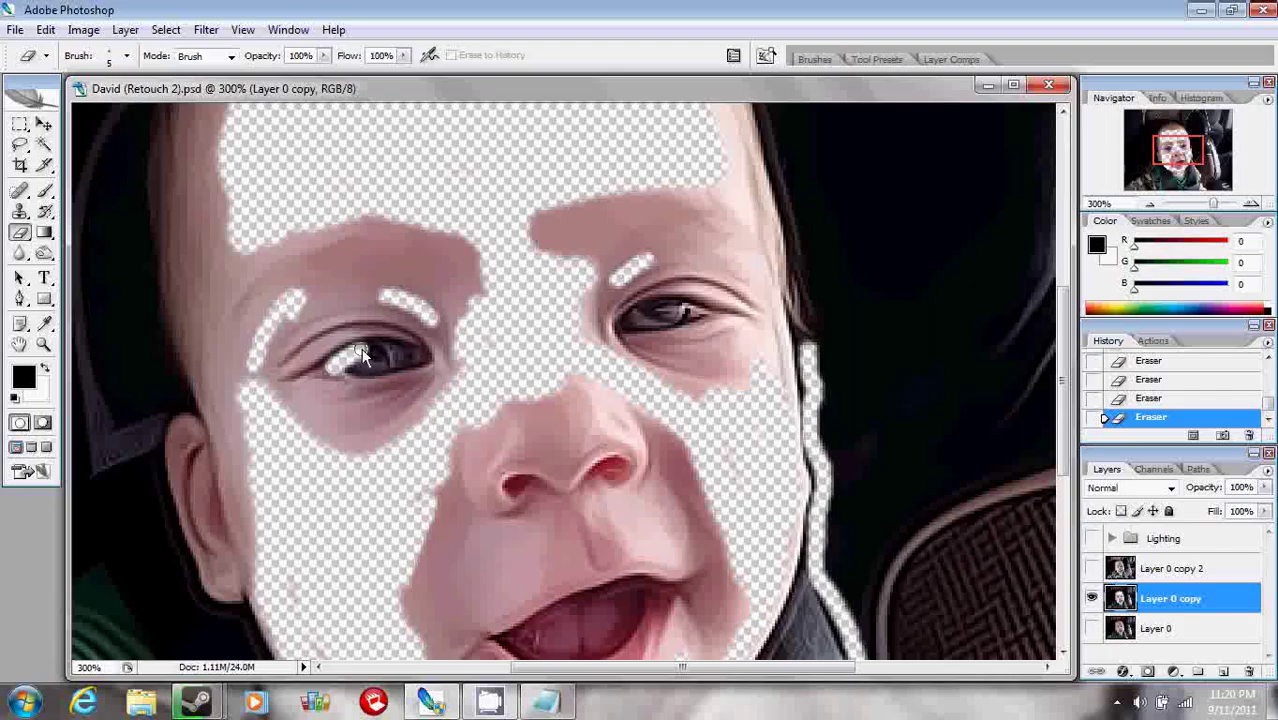
pyautogui.moveTo(393, 352)
pyautogui.mouseDown()
pyautogui.moveTo(412, 365)
pyautogui.moveTo(348, 372)
pyautogui.mouseUp()
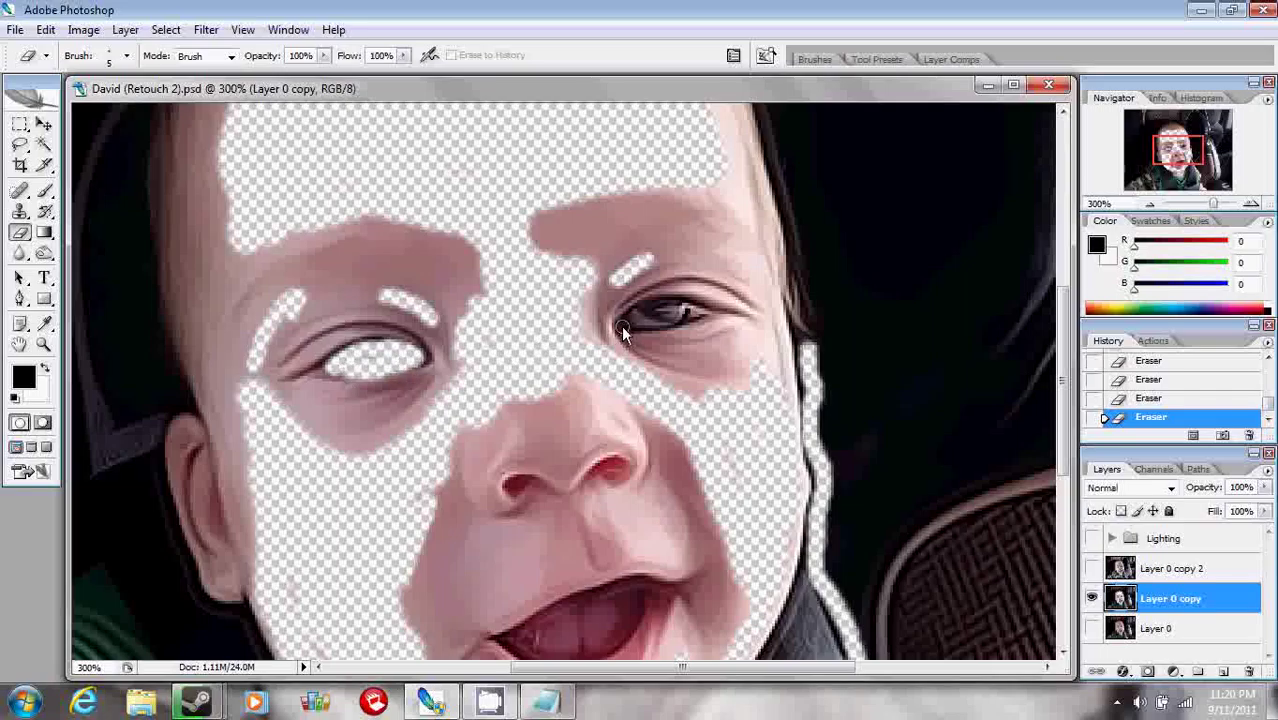
pyautogui.moveTo(622, 332); pyautogui.dragTo(679, 310)
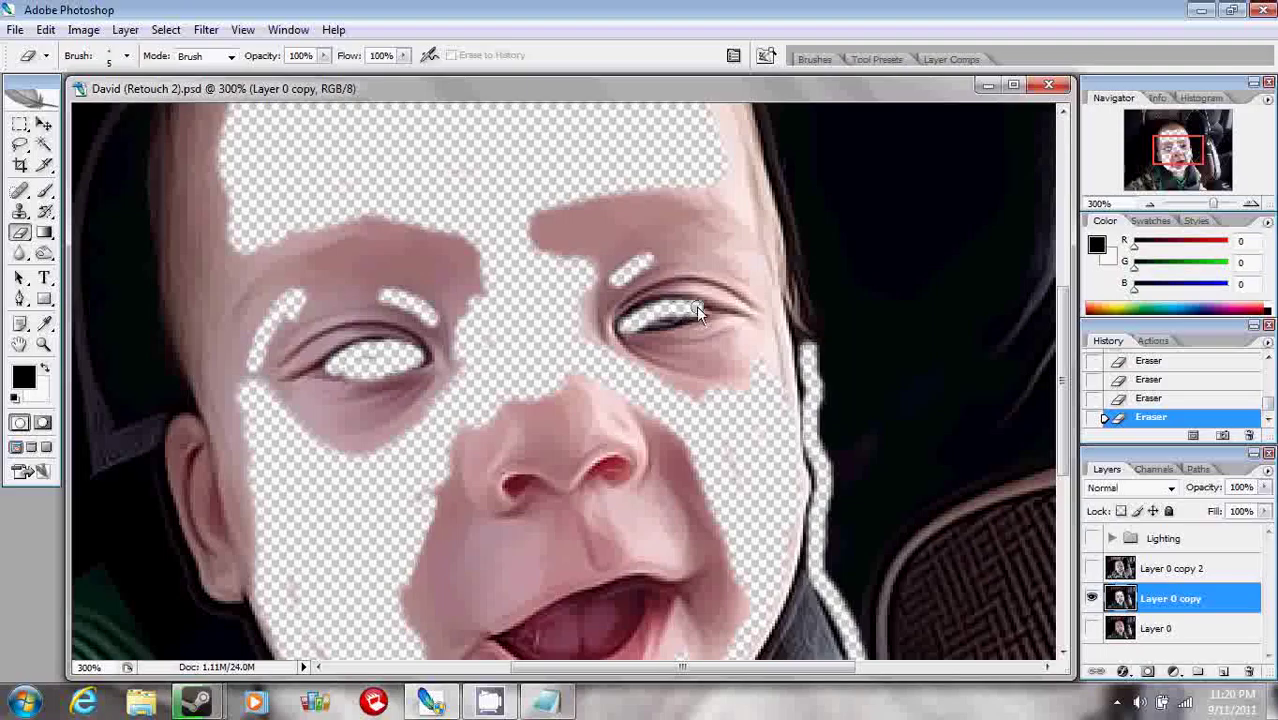
pyautogui.moveTo(708, 318); pyautogui.dragTo(621, 339)
pyautogui.hotkey('ctrl', '-')
pyautogui.hotkey('ctrl', '-')
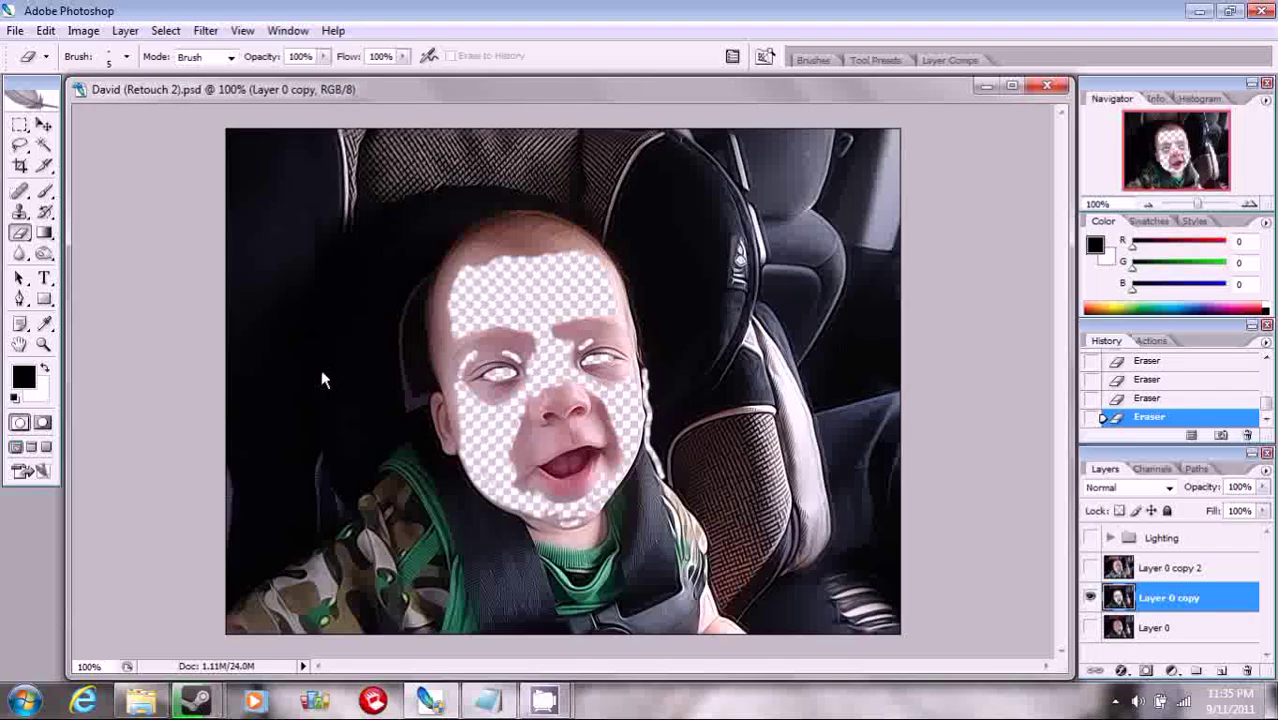
# Revert the last erase in History and erase skin above and left of the upper lip
pyautogui.hotkey('ctrl', '+')
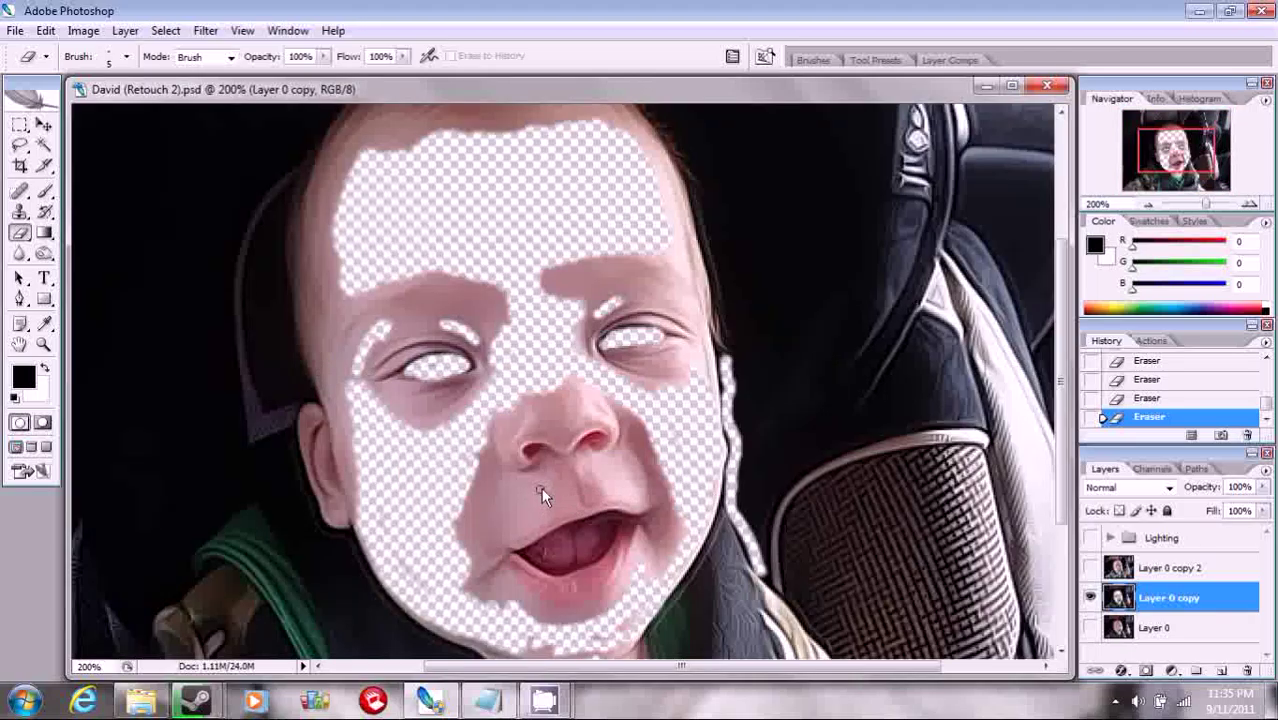
pyautogui.click(1157, 398)
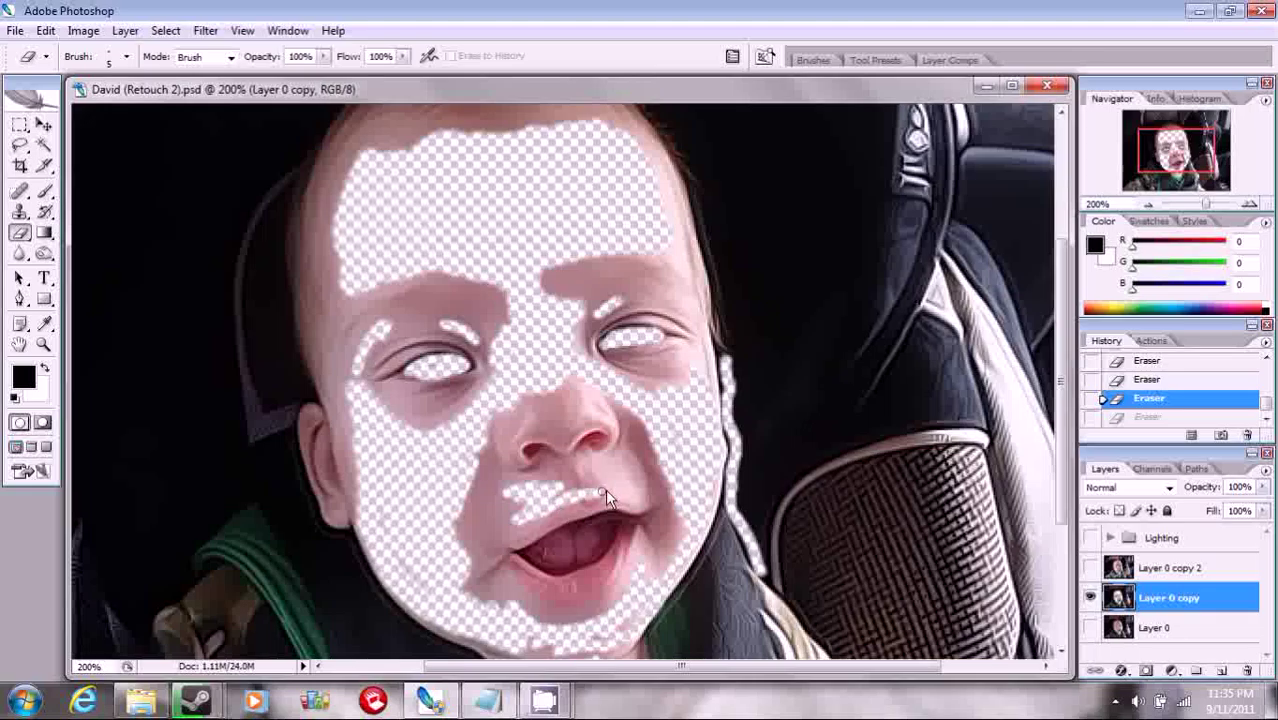
pyautogui.moveTo(606, 491); pyautogui.dragTo(555, 479)
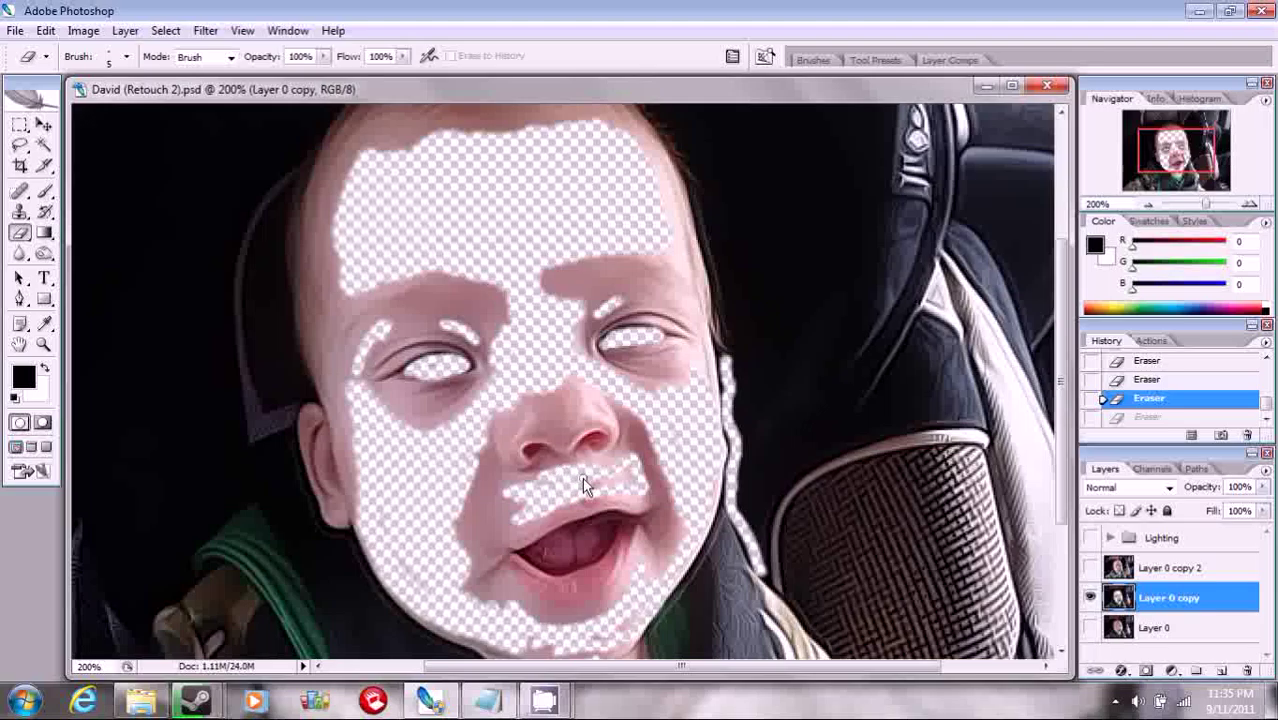
pyautogui.moveTo(548, 497); pyautogui.dragTo(506, 518)
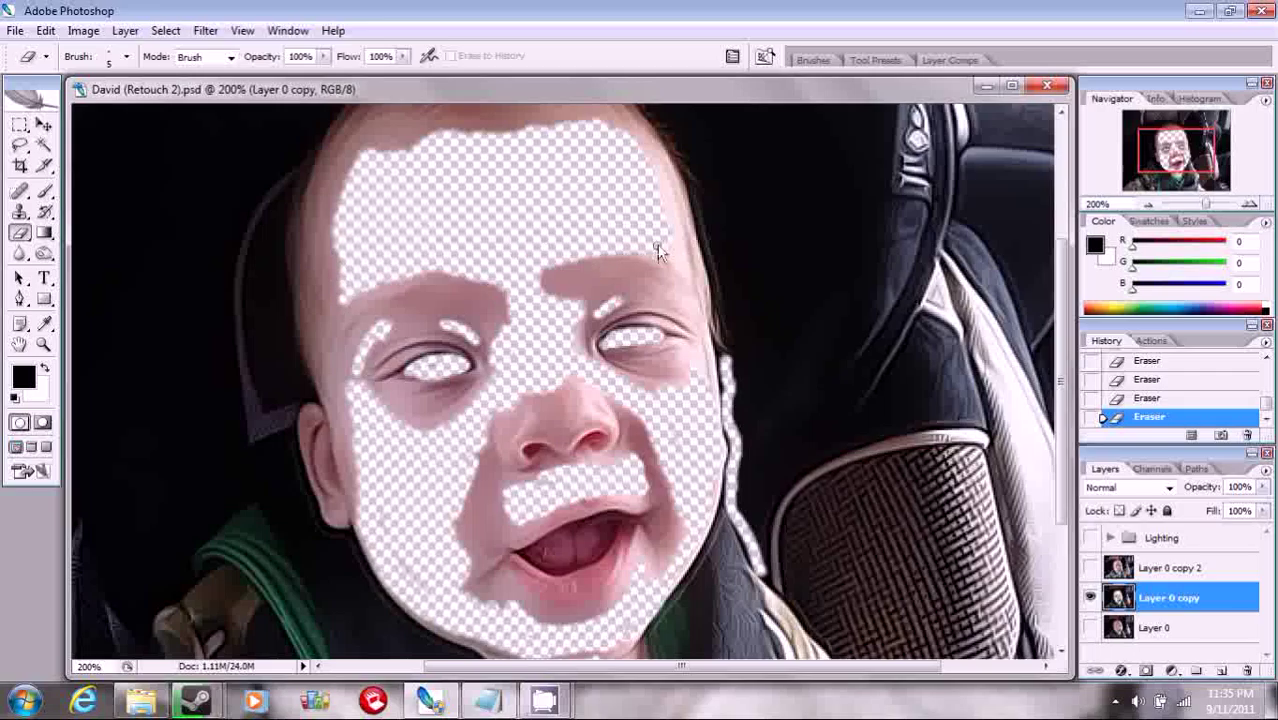
# Erase a spot left of the ear and along the ear's outline
pyautogui.scroll(-1, 769, 338)
pyautogui.scroll(-1, 549, 397)
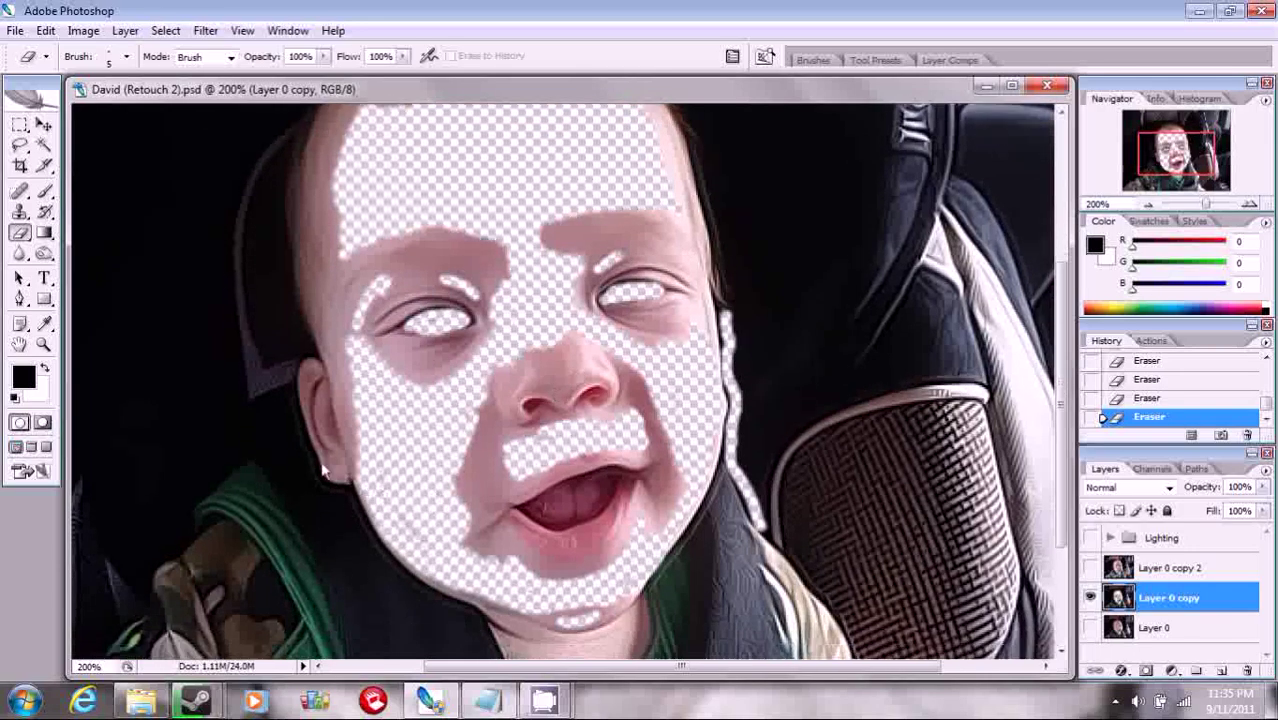
pyautogui.click(293, 406)
pyautogui.moveTo(294, 412)
pyautogui.mouseDown()
pyautogui.moveTo(370, 545)
pyautogui.moveTo(433, 612)
pyautogui.mouseUp()
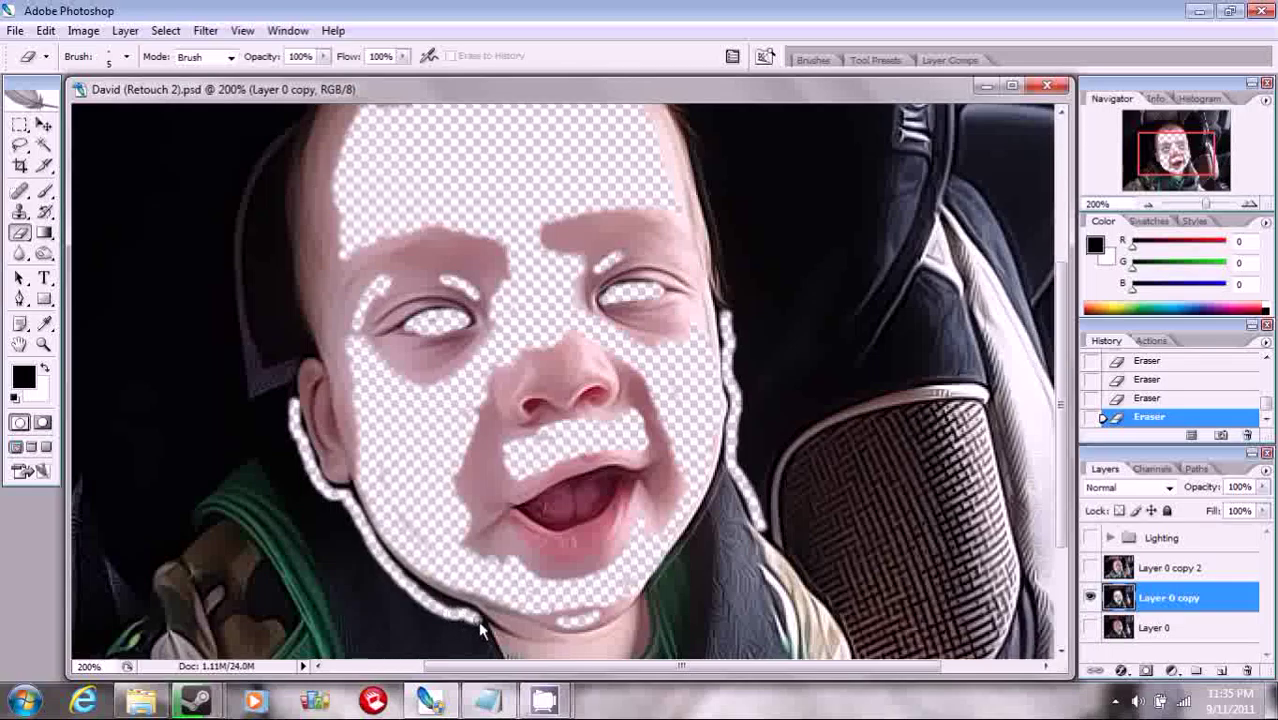
# Erase strips of the car-seat strap and a vertical strip of the camo fabric
pyautogui.scroll(-1, 465, 612)
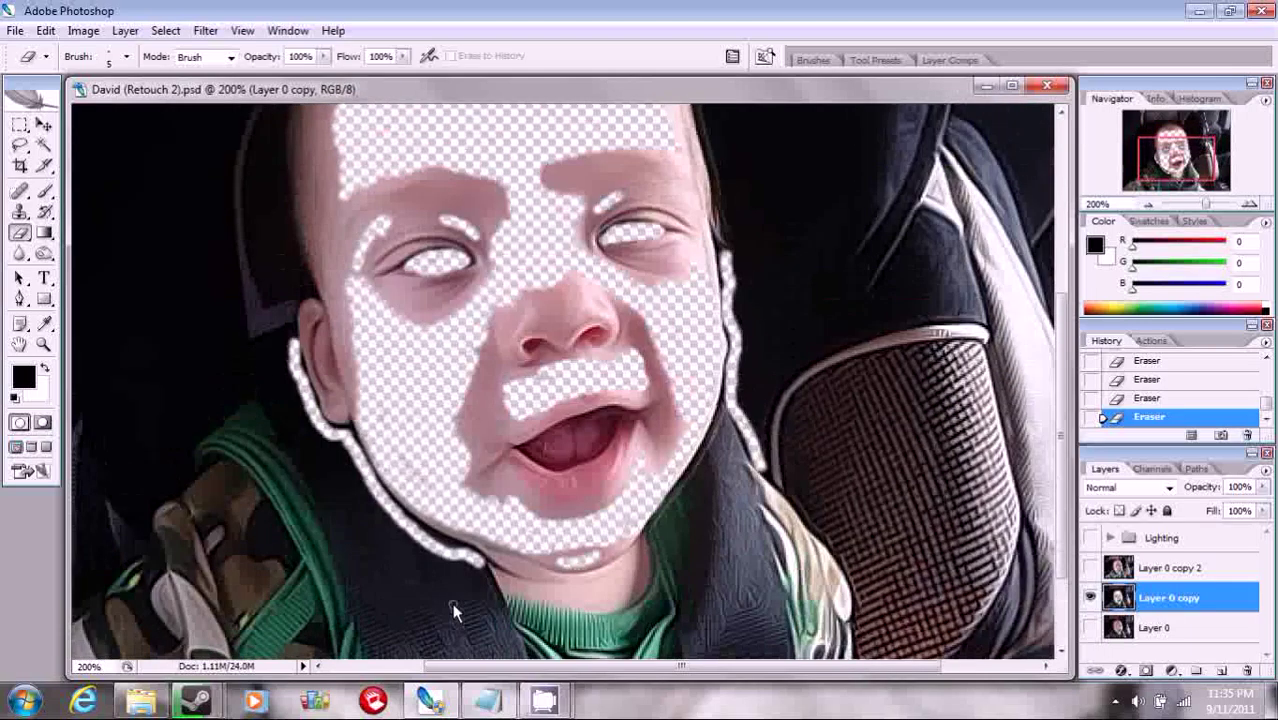
pyautogui.scroll(-2, 452, 603)
pyautogui.moveTo(701, 517); pyautogui.dragTo(707, 507)
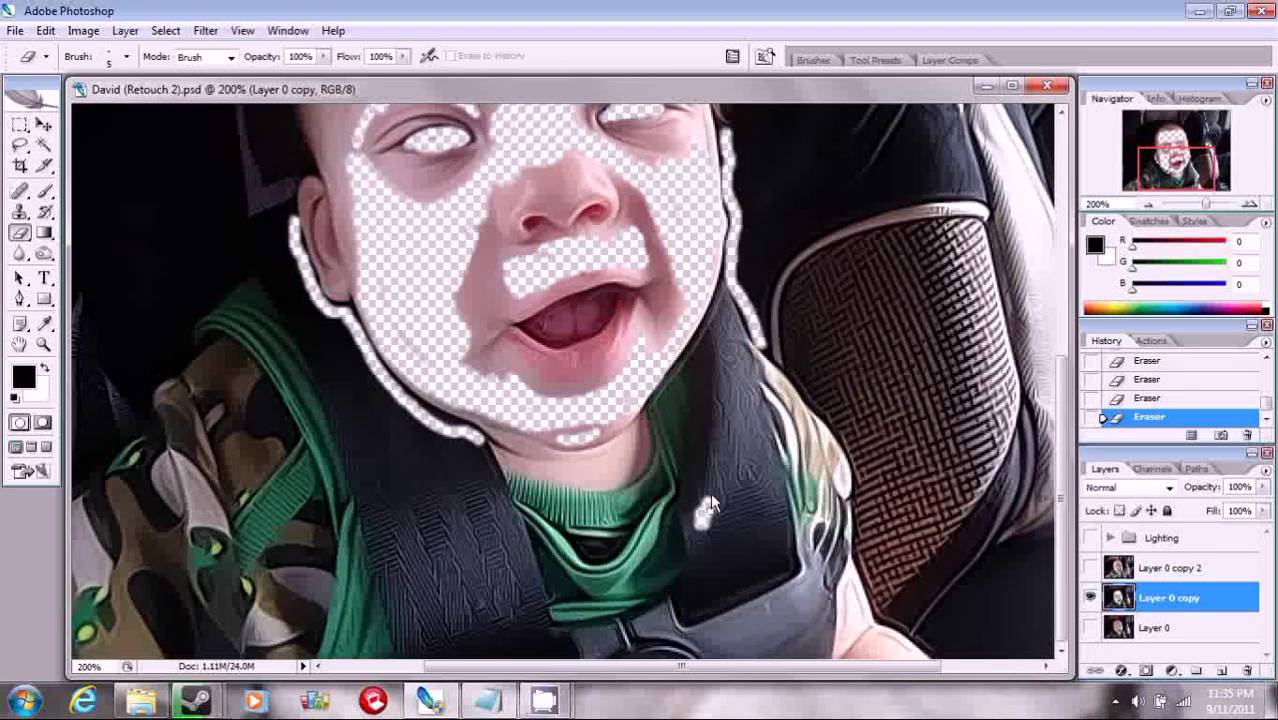
pyautogui.moveTo(710, 500); pyautogui.dragTo(721, 356)
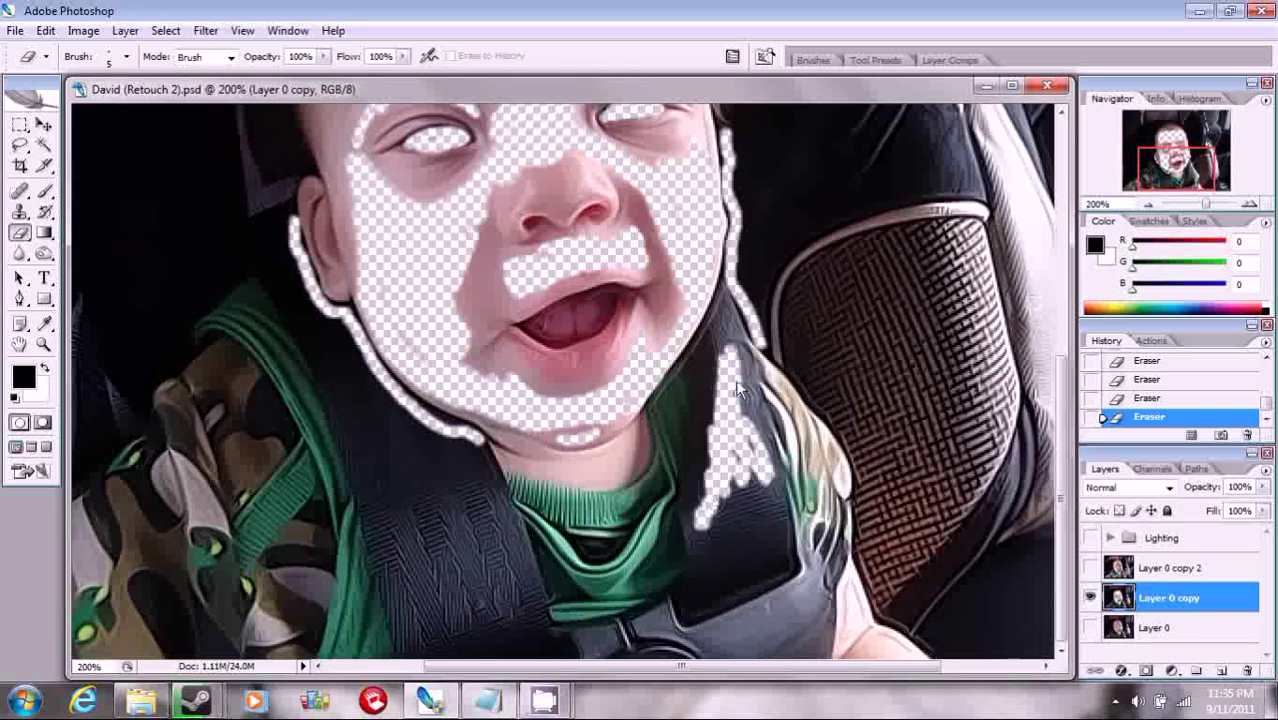
pyautogui.moveTo(735, 440); pyautogui.dragTo(740, 462)
pyautogui.moveTo(126, 511)
pyautogui.mouseDown()
pyautogui.moveTo(131, 666)
pyautogui.moveTo(178, 568)
pyautogui.mouseUp()
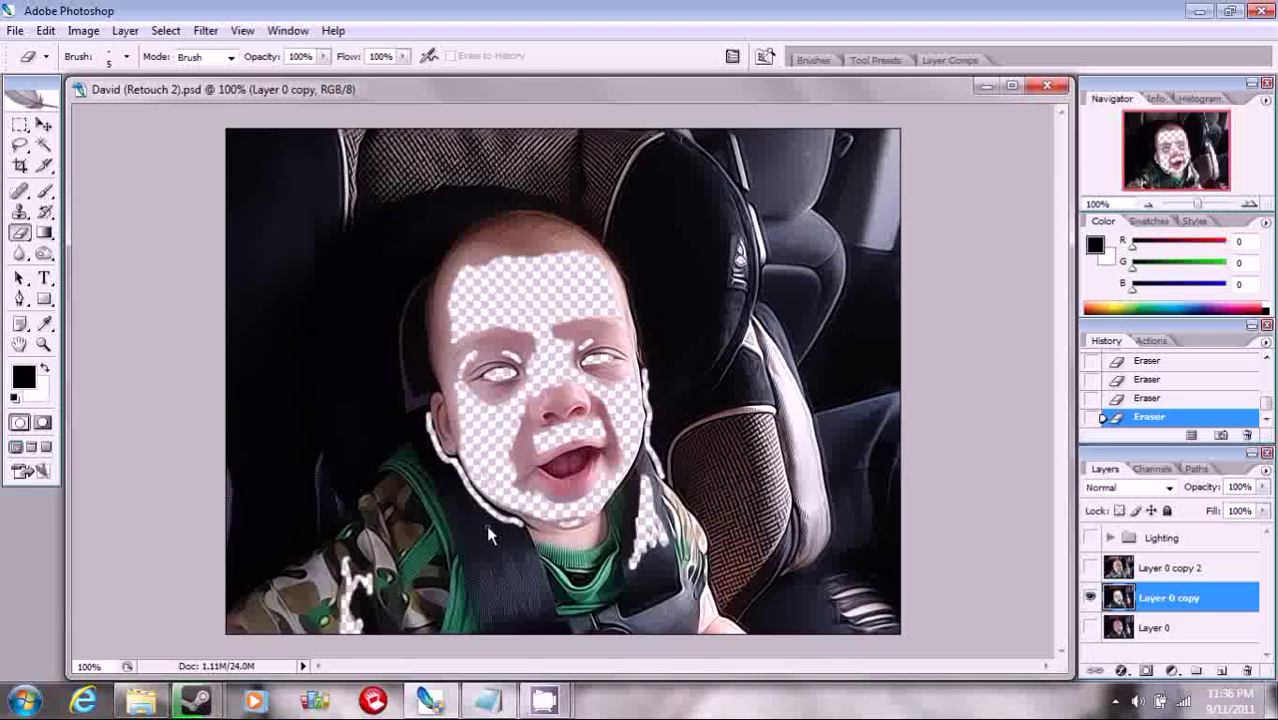
pyautogui.click(479, 702)
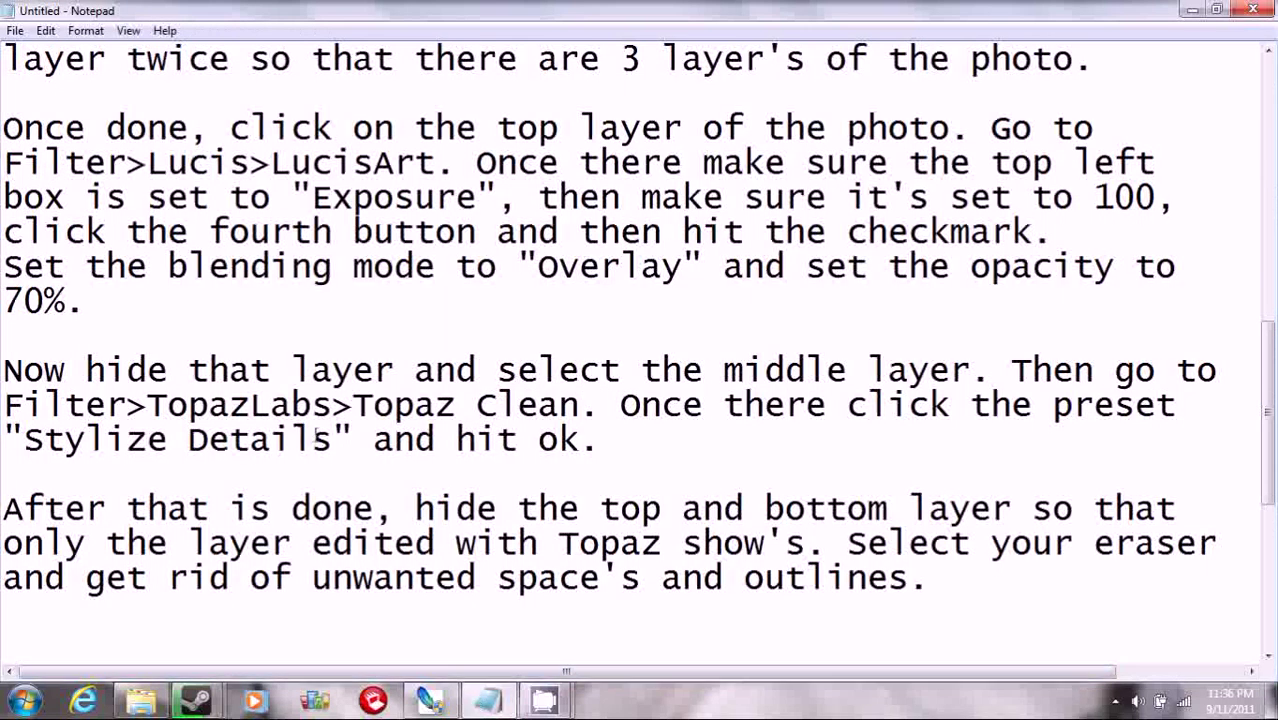
# Scroll the notes and highlight the 'Once done, unhide the other layer's' paragraph
pyautogui.scroll(-1, 341, 463)
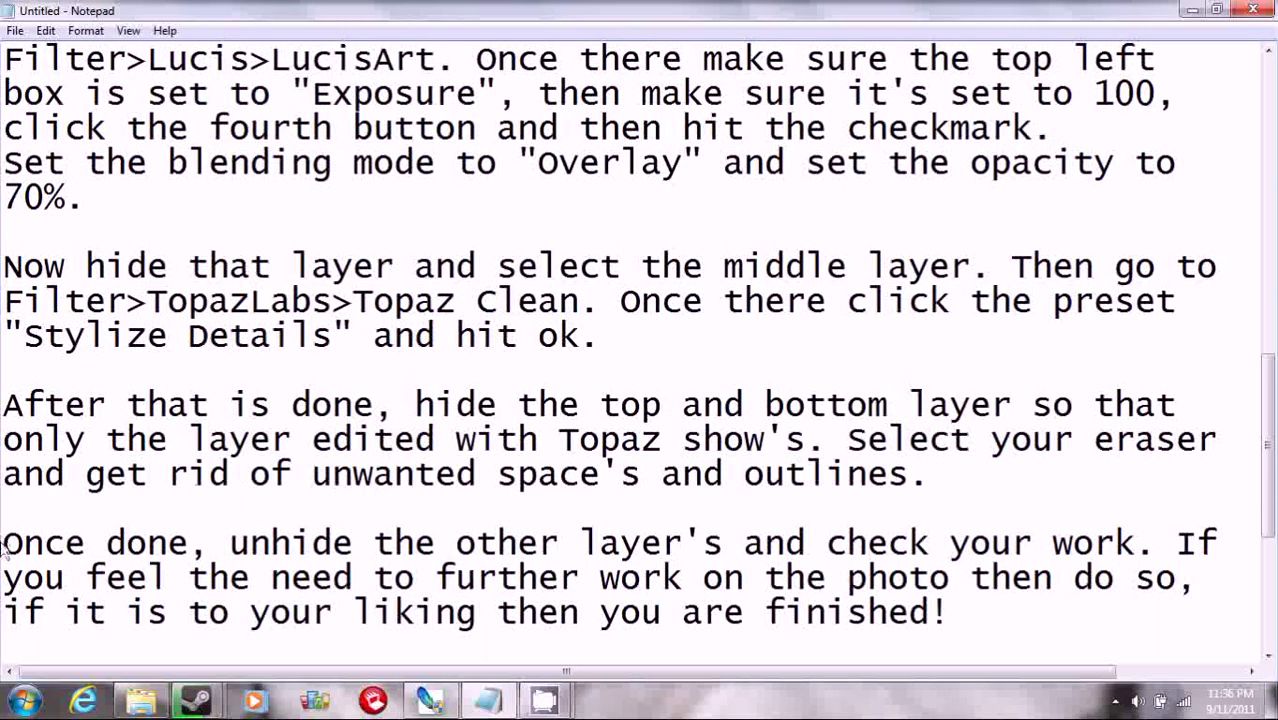
pyautogui.moveTo(3, 545); pyautogui.dragTo(977, 629)
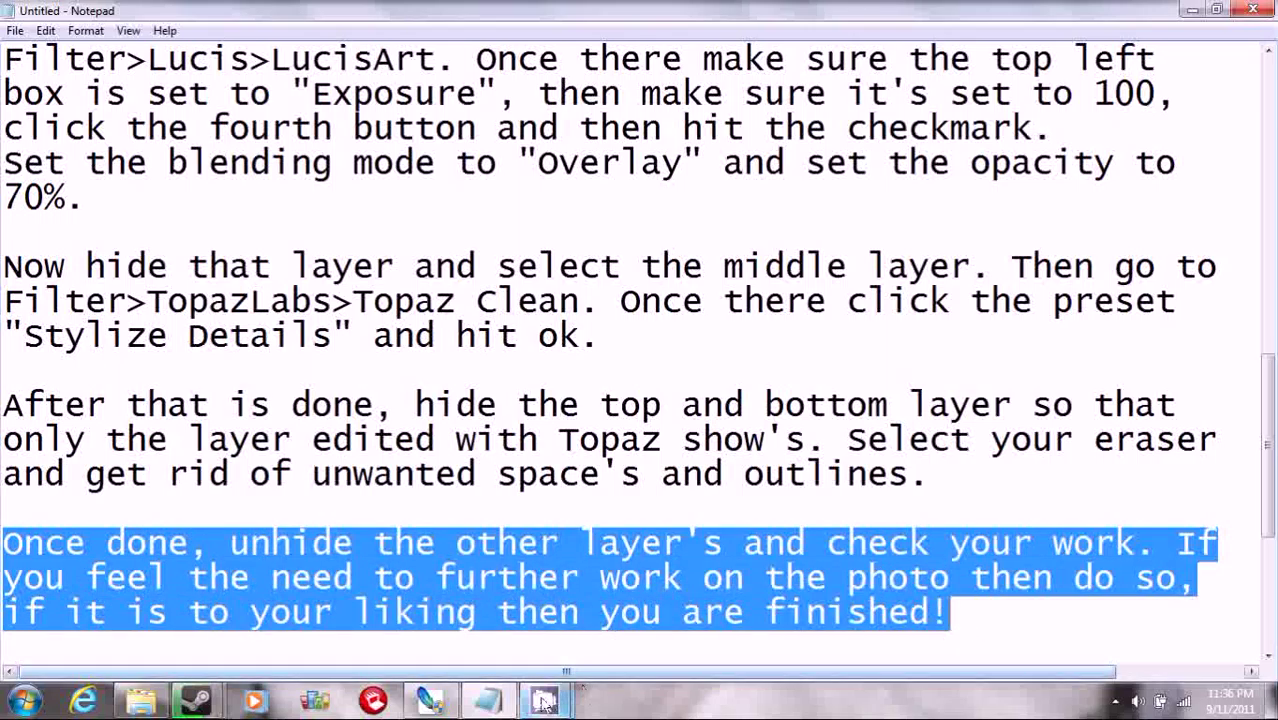
# Show Layer 0 copy 2 and Layer 0, toggling Layer 0 copy 2 to compare
pyautogui.click(508, 697)
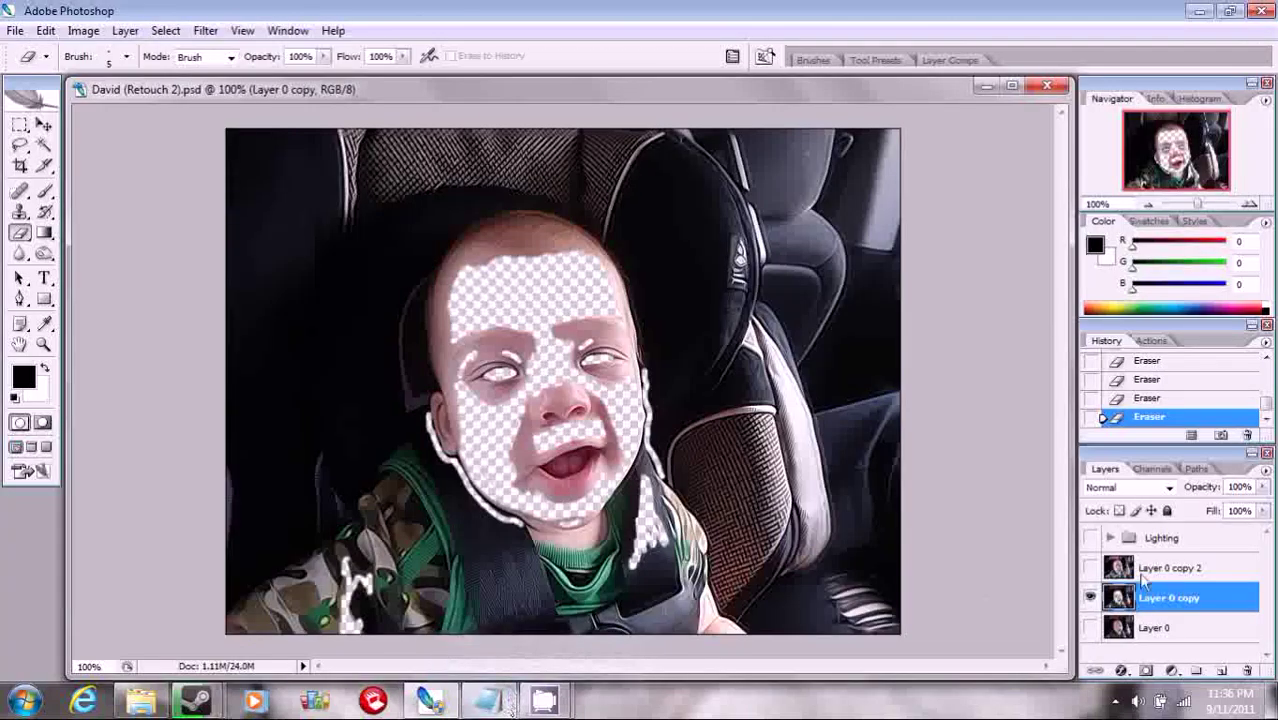
pyautogui.click(1090, 567)
pyautogui.click(1090, 628)
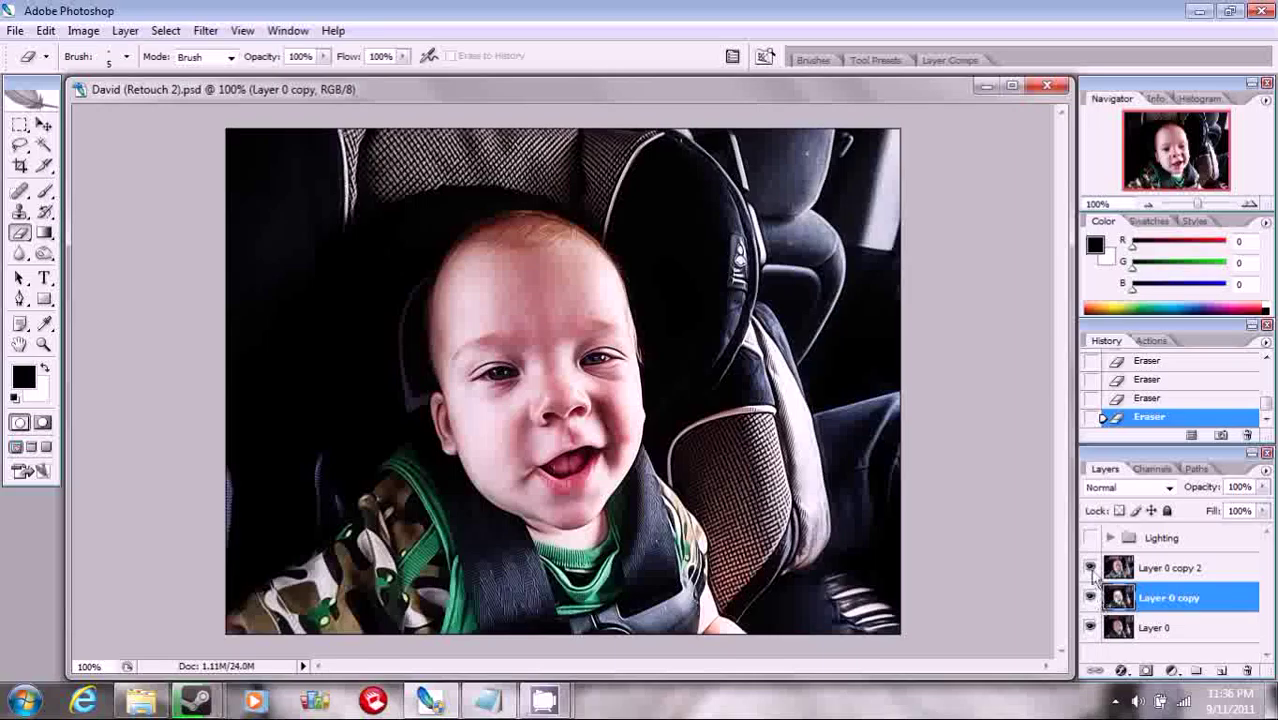
pyautogui.click(1090, 568)
pyautogui.click(1090, 568)
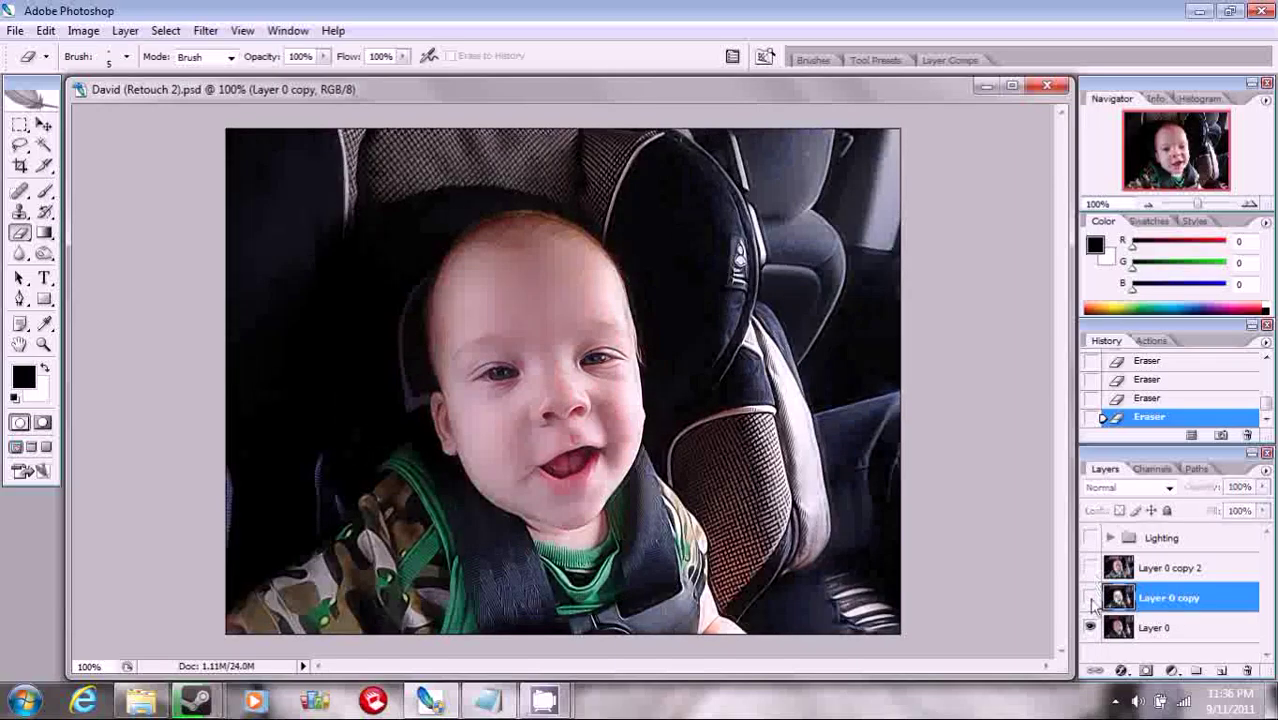
pyautogui.click(1090, 568)
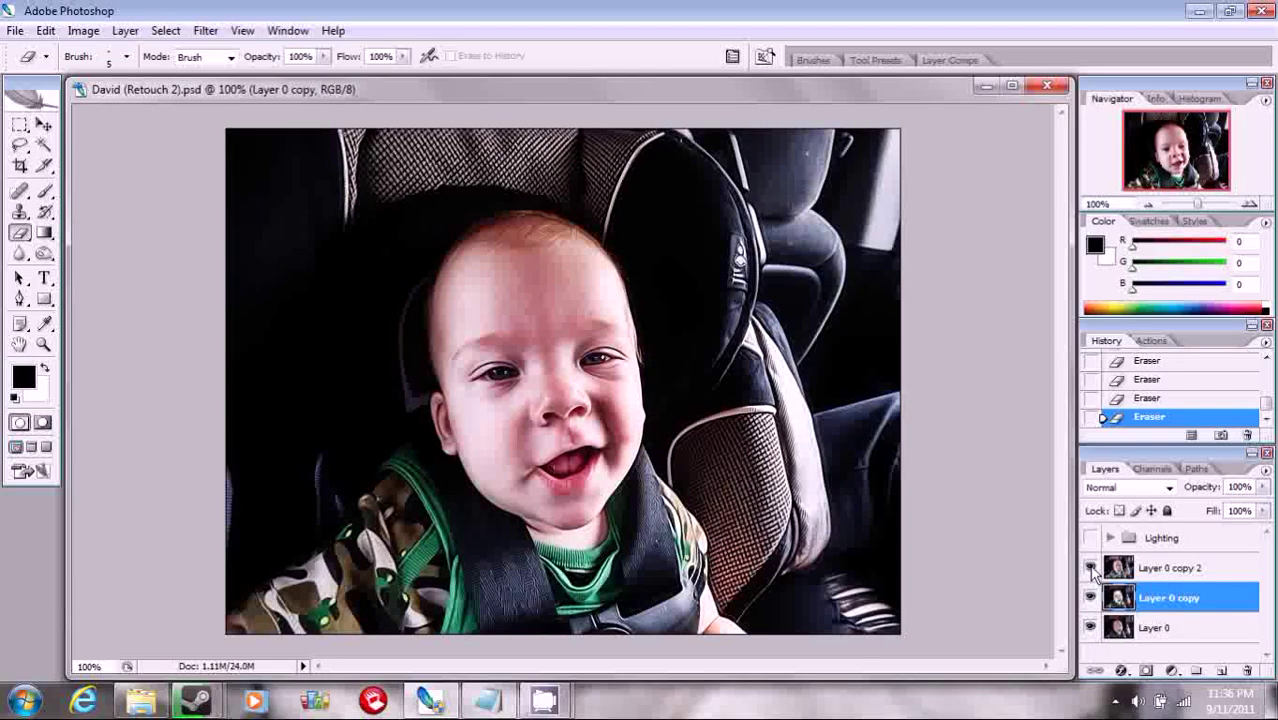
# Toggle the Lighting group on and off to compare the face, leaving it visible
pyautogui.click(1090, 538)
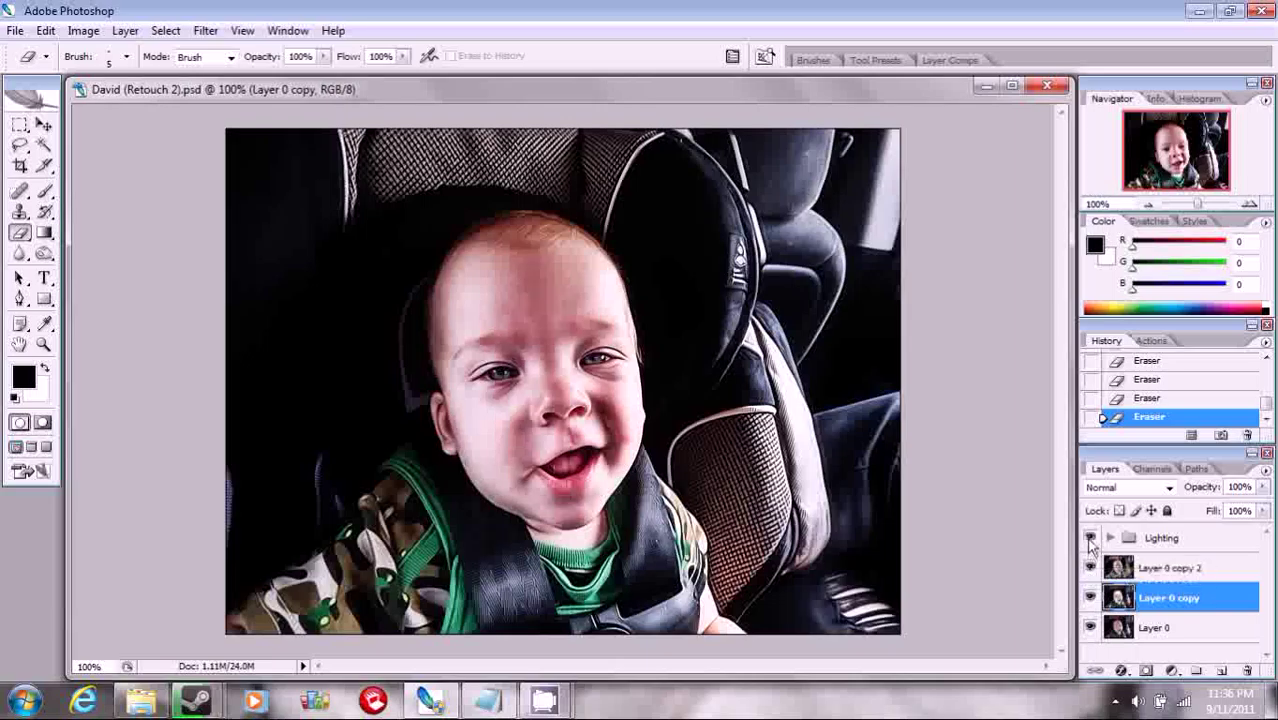
pyautogui.click(1090, 538)
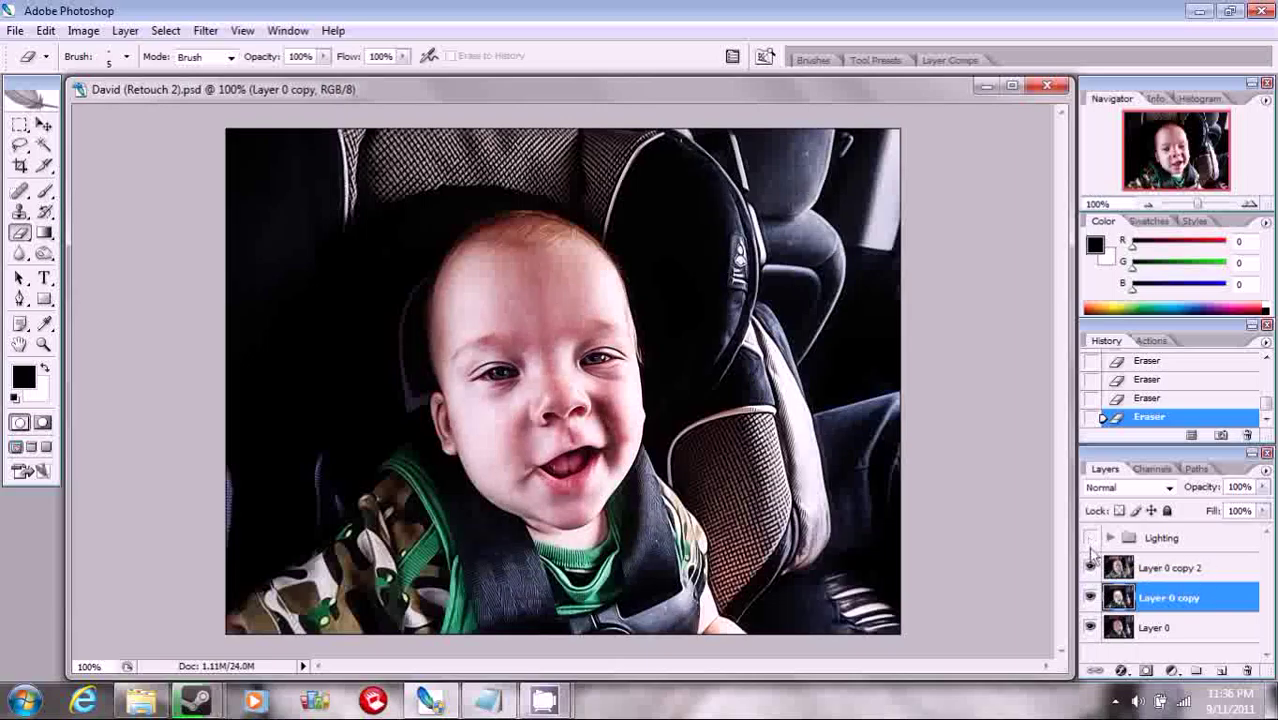
pyautogui.click(1090, 538)
pyautogui.click(1090, 538)
pyautogui.click(1090, 538)
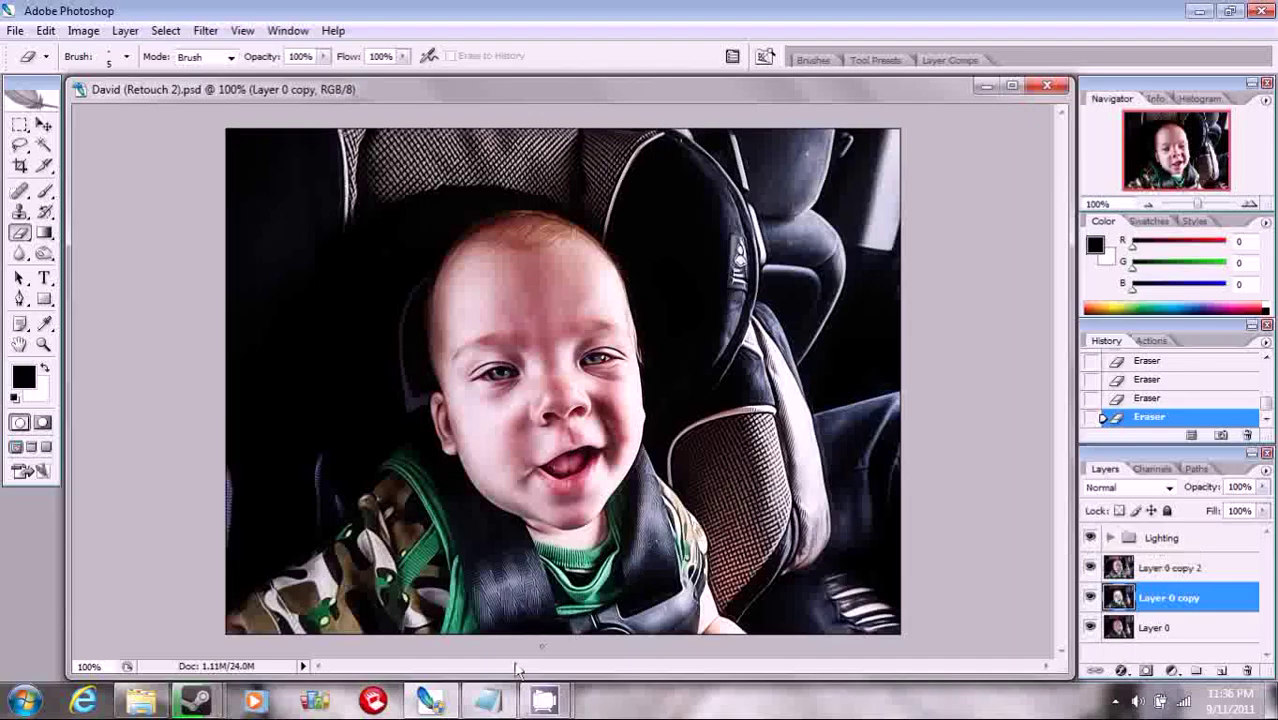
pyautogui.click(488, 698)
# Highlight the '(I did not erase...' caveat paragraph and the closing 'Enjoy!' line
pyautogui.scroll(-1, 424, 522)
pyautogui.scroll(-2, 424, 522)
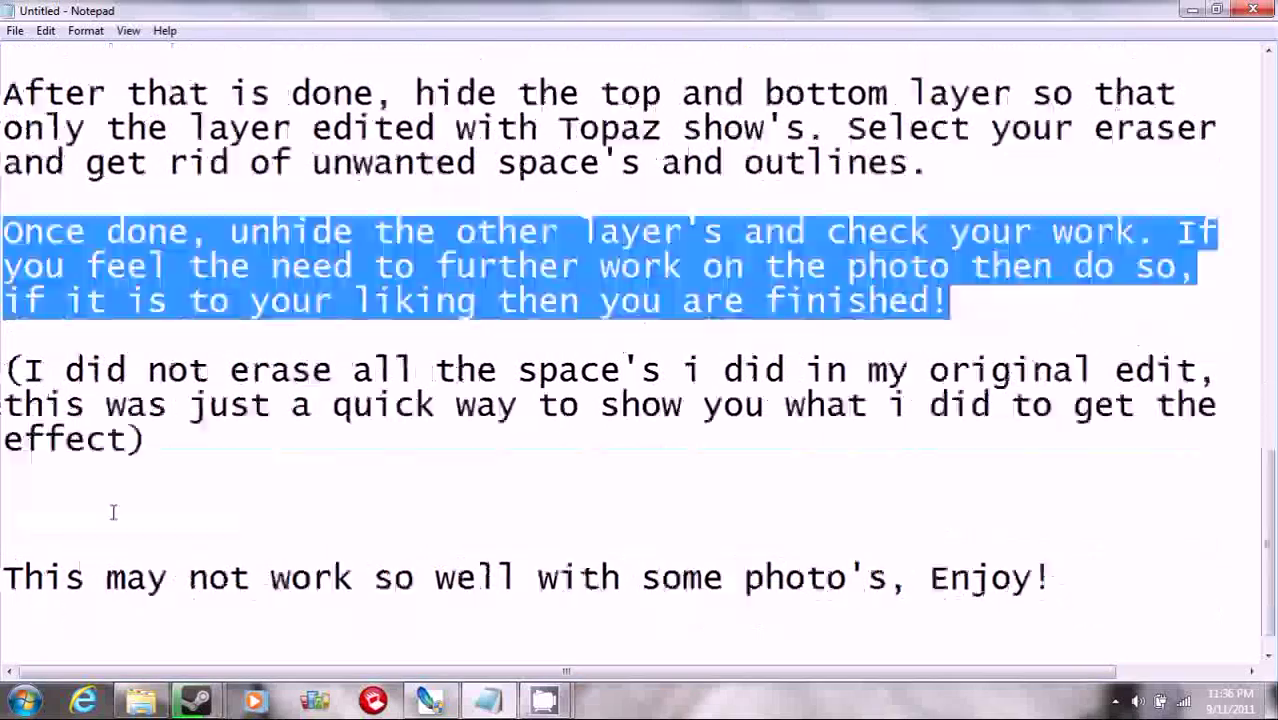
pyautogui.moveTo(5, 371); pyautogui.dragTo(432, 448)
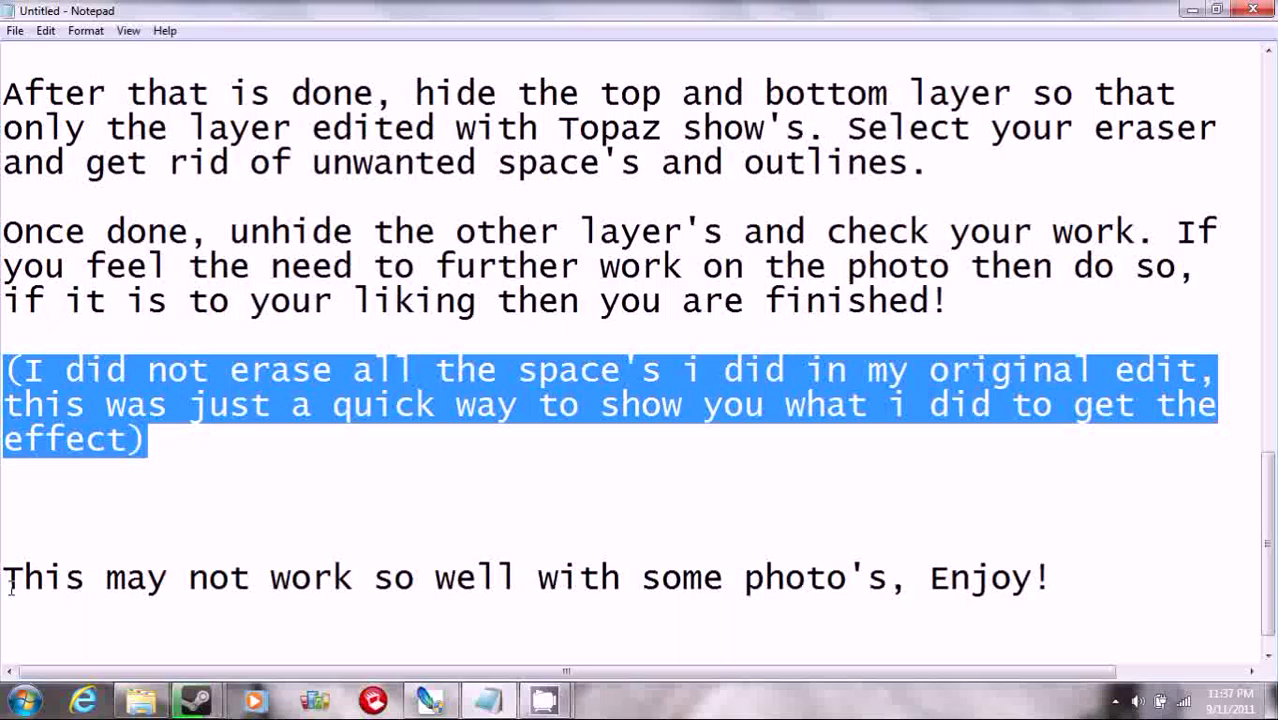
pyautogui.moveTo(8, 580); pyautogui.dragTo(1057, 604)
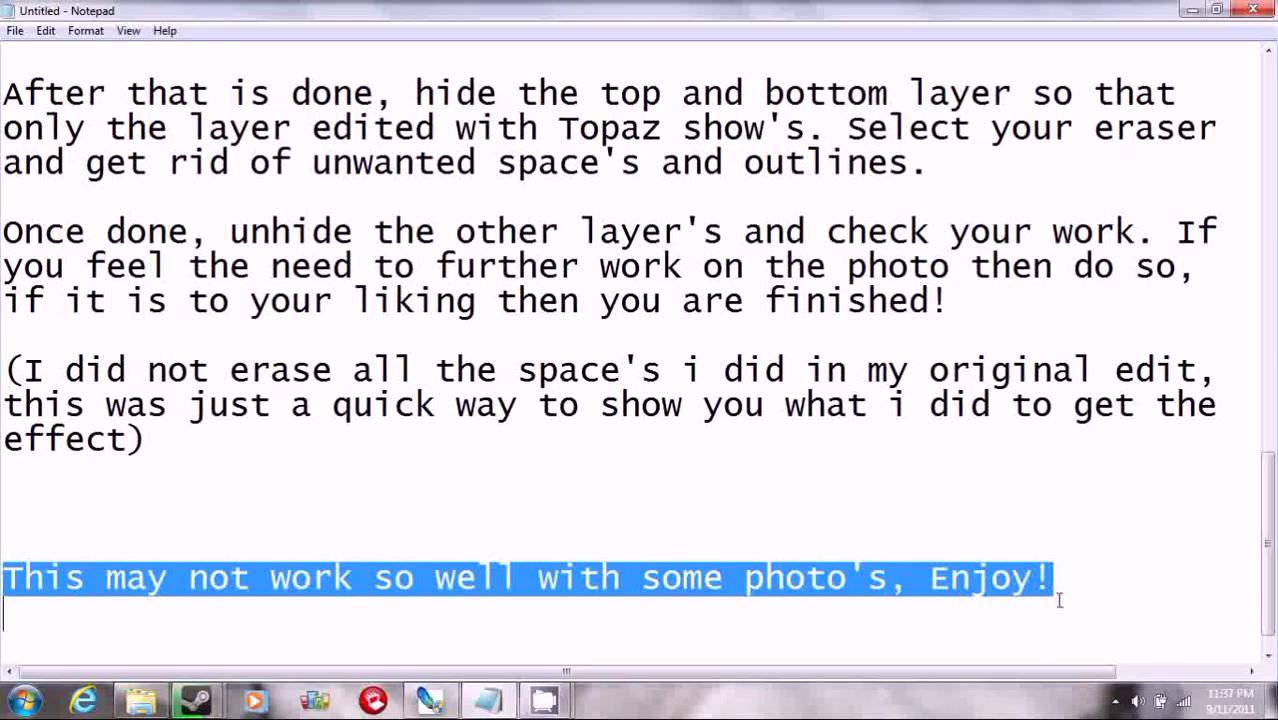